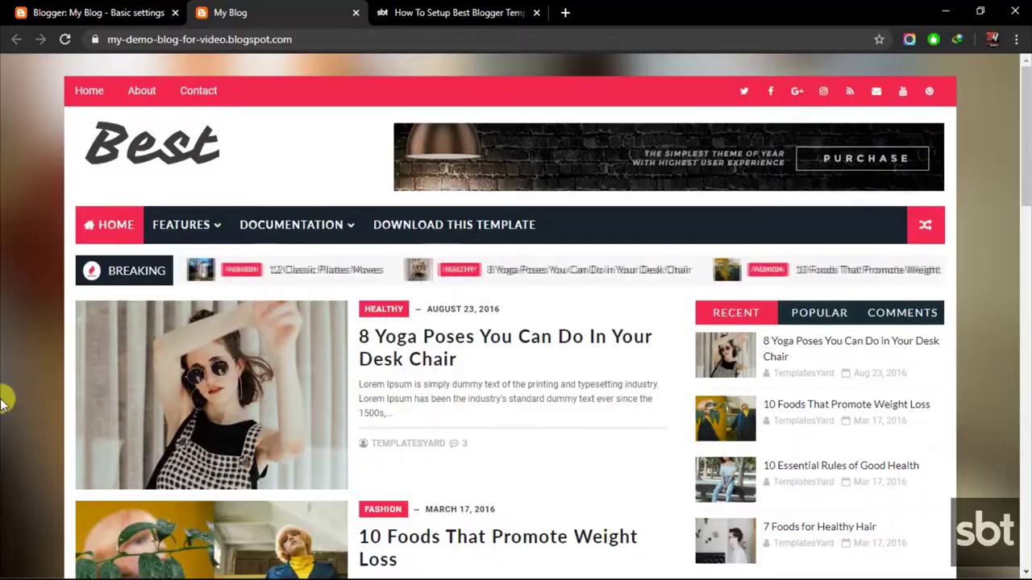
# - Look over the demo blog's homepage from the header down to the footer widgets
pyautogui.scroll(-10, 1, 403)
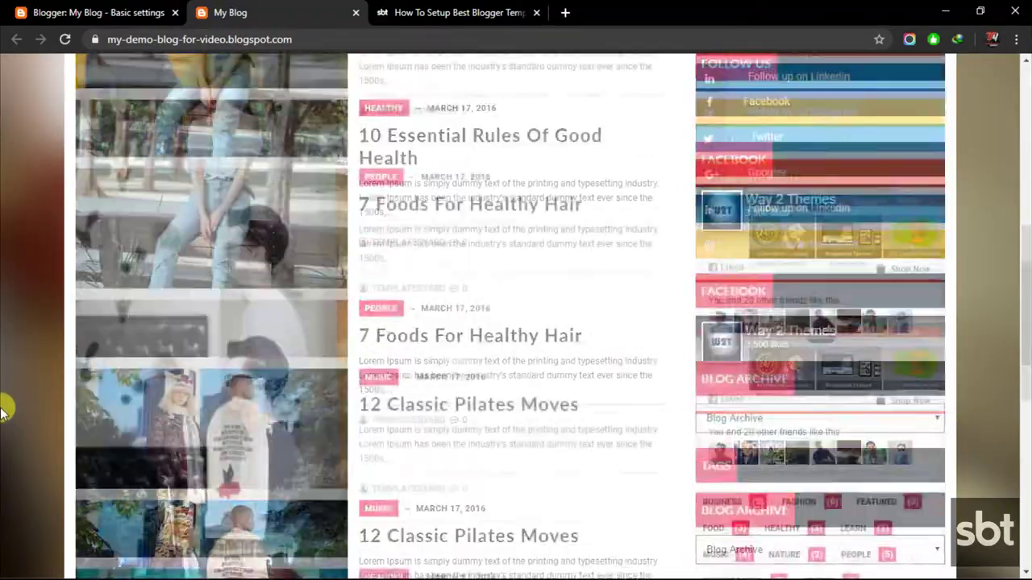
pyautogui.scroll(-5, 2, 416)
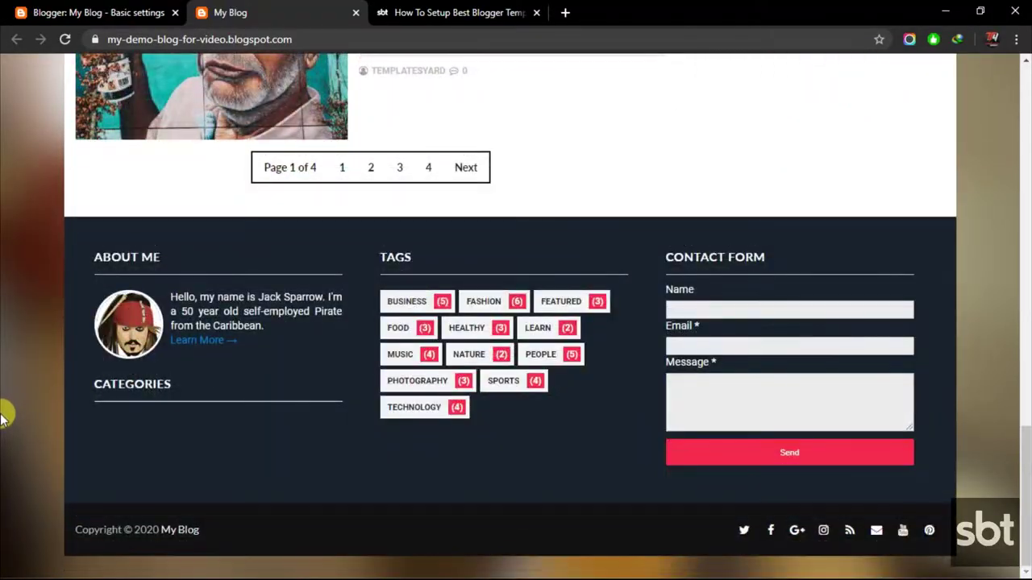
pyautogui.scroll(15, 1, 416)
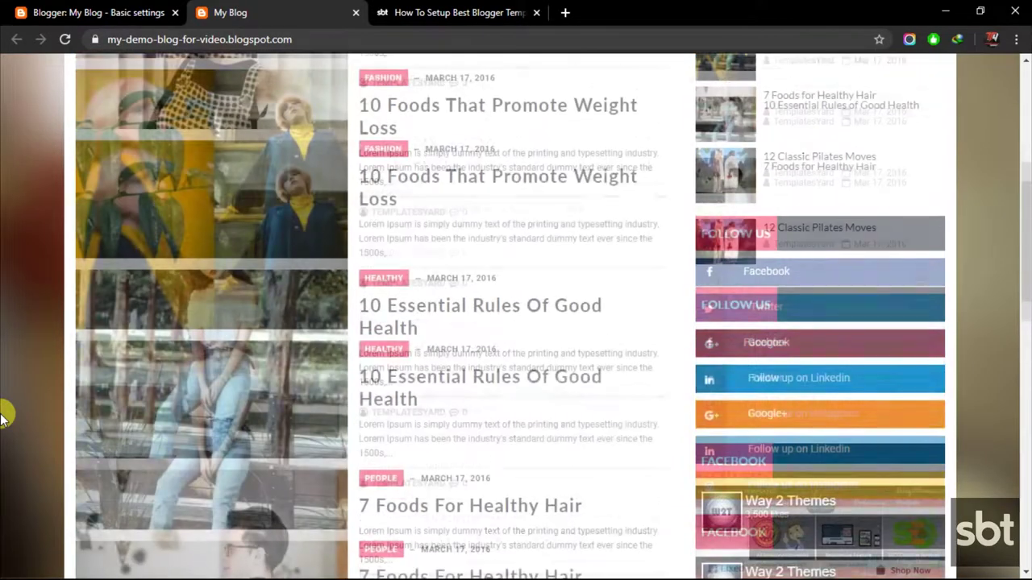
pyautogui.scroll(1, 2, 403)
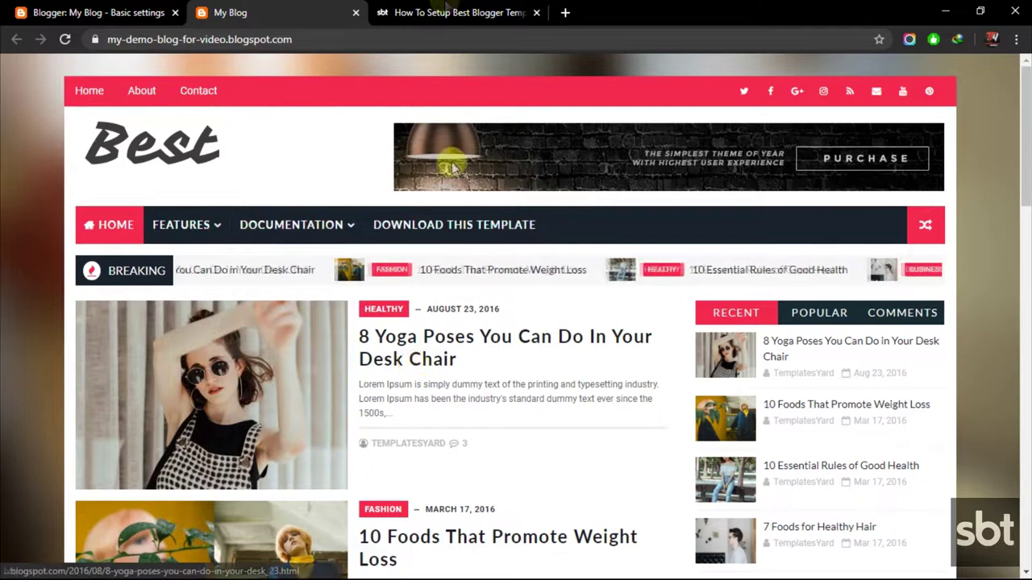
# - Switch to the "How To Setup Best Blogger Template" documentation and read its title, introduction and Basic Setup list
pyautogui.click(427, 11)
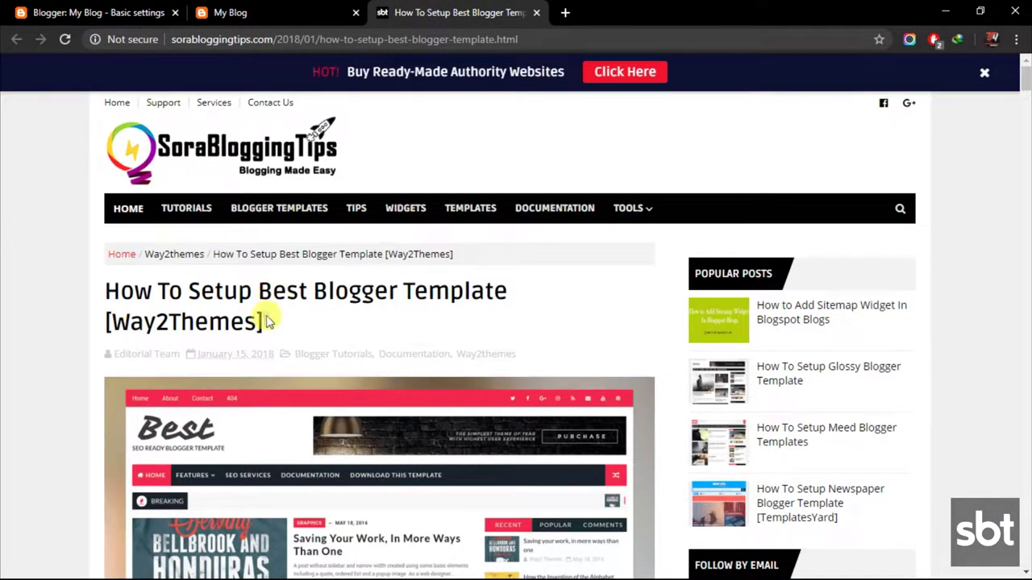
pyautogui.moveTo(182, 310); pyautogui.dragTo(101, 295)
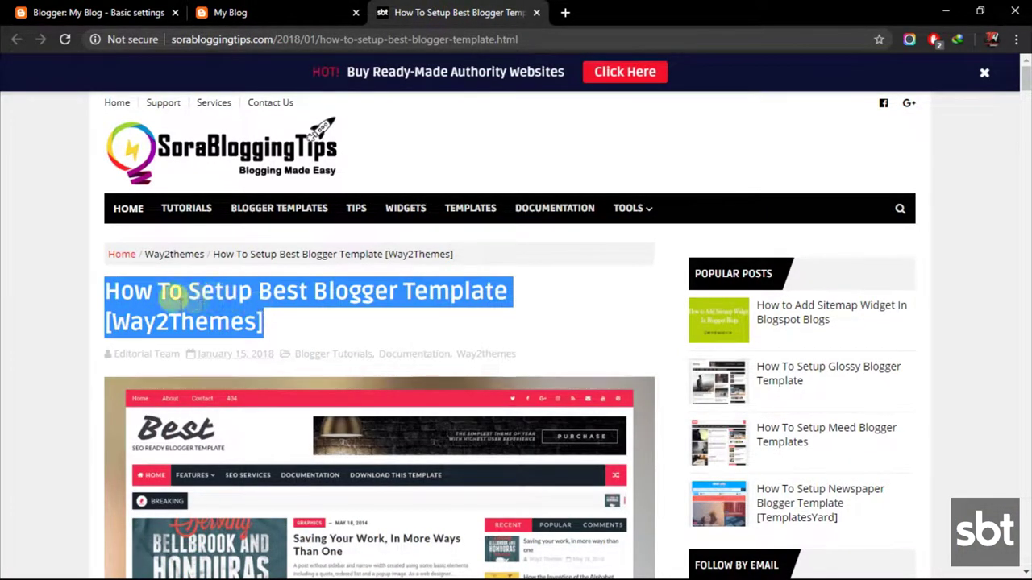
pyautogui.click(221, 302)
pyautogui.scroll(-4, 260, 348)
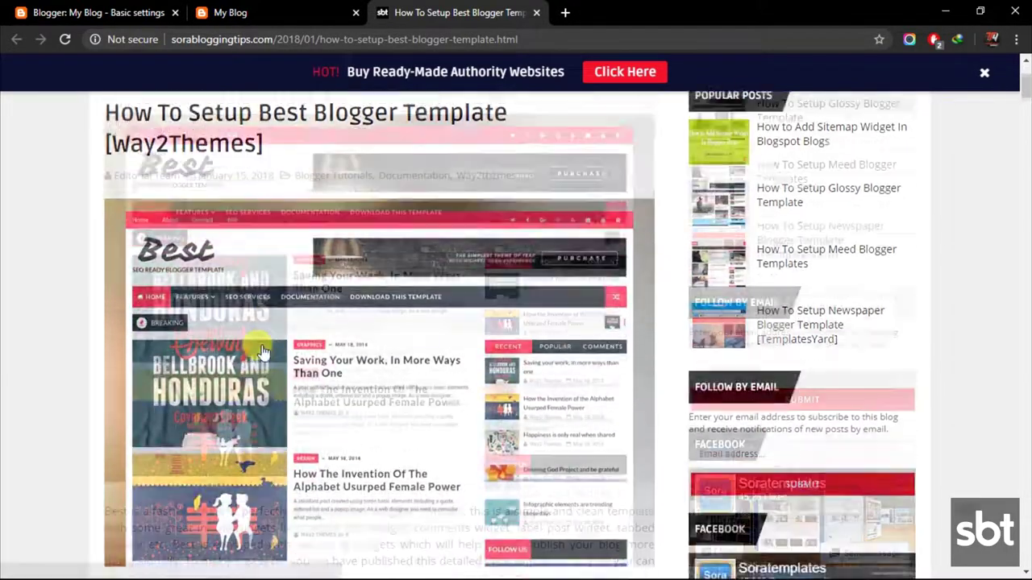
pyautogui.scroll(-4, 262, 352)
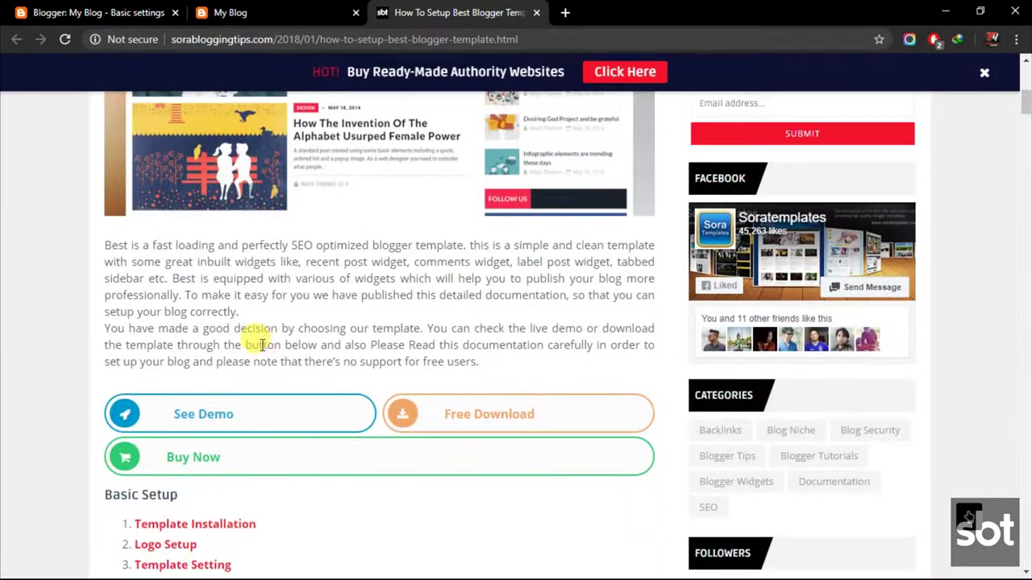
pyautogui.scroll(-2, 260, 342)
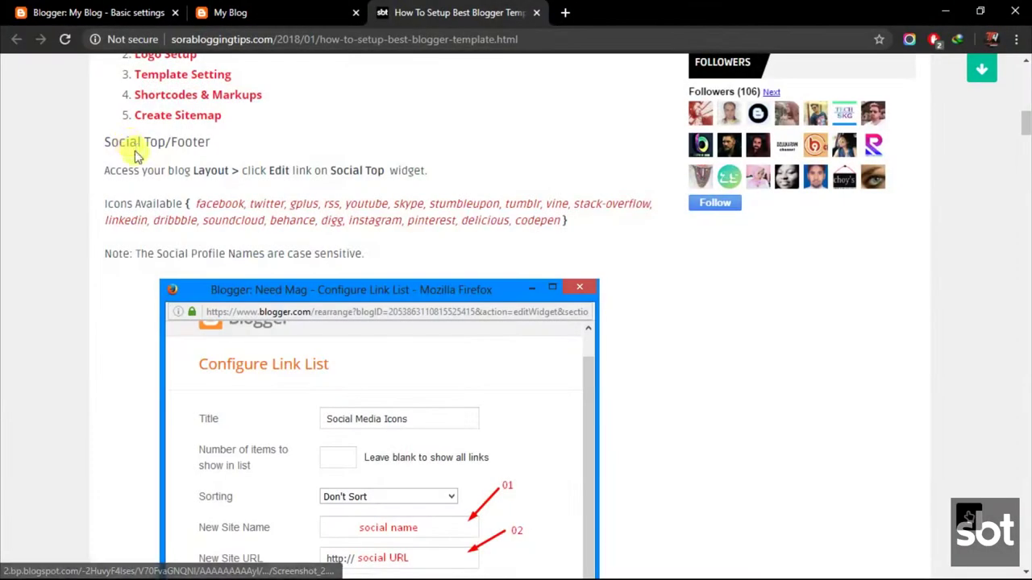
# - Read the documentation's Social Top/Footer section, including the available icon names and the example link list
pyautogui.moveTo(105, 141); pyautogui.dragTo(200, 140)
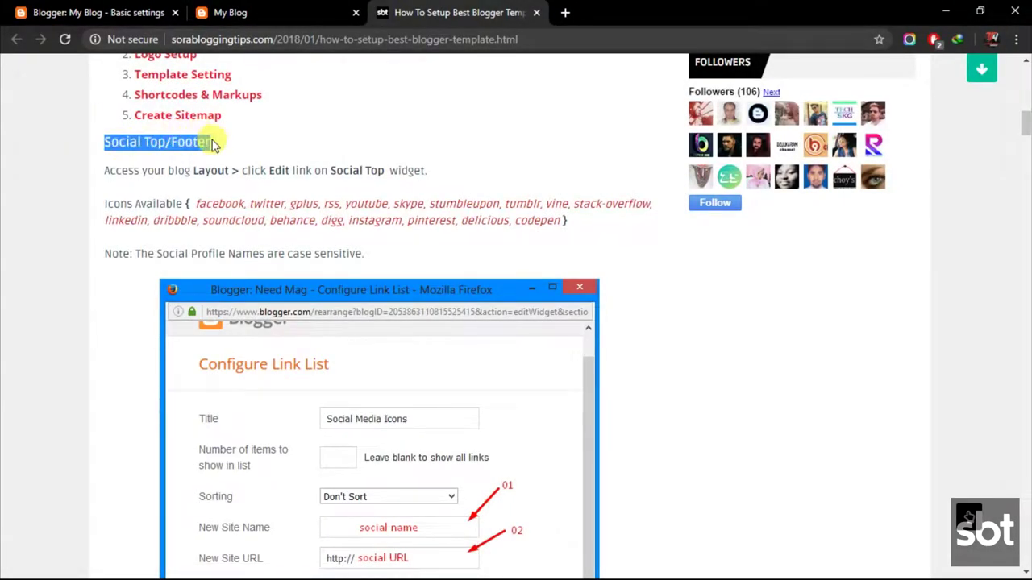
pyautogui.click(178, 144)
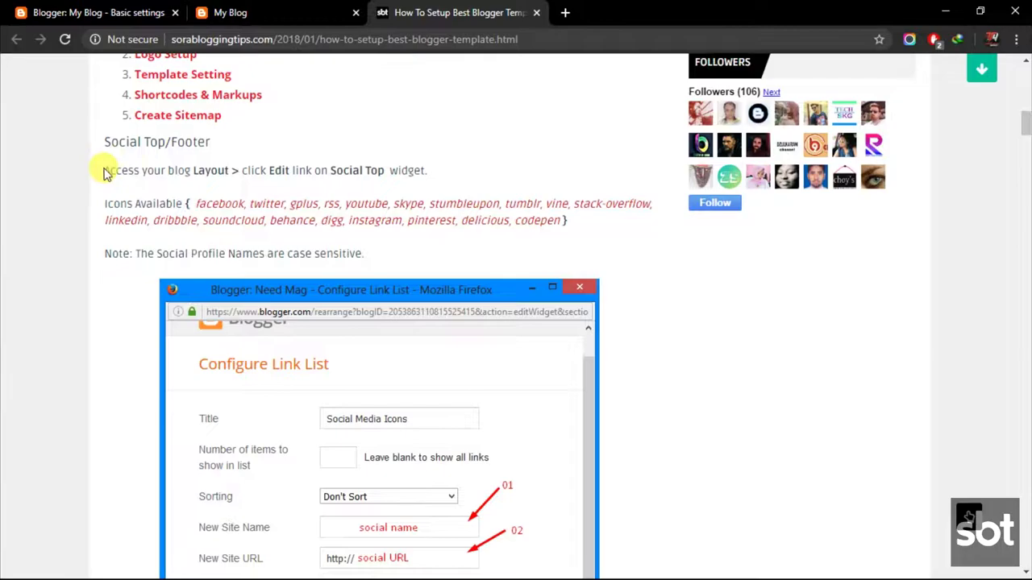
pyautogui.moveTo(160, 170); pyautogui.dragTo(425, 170)
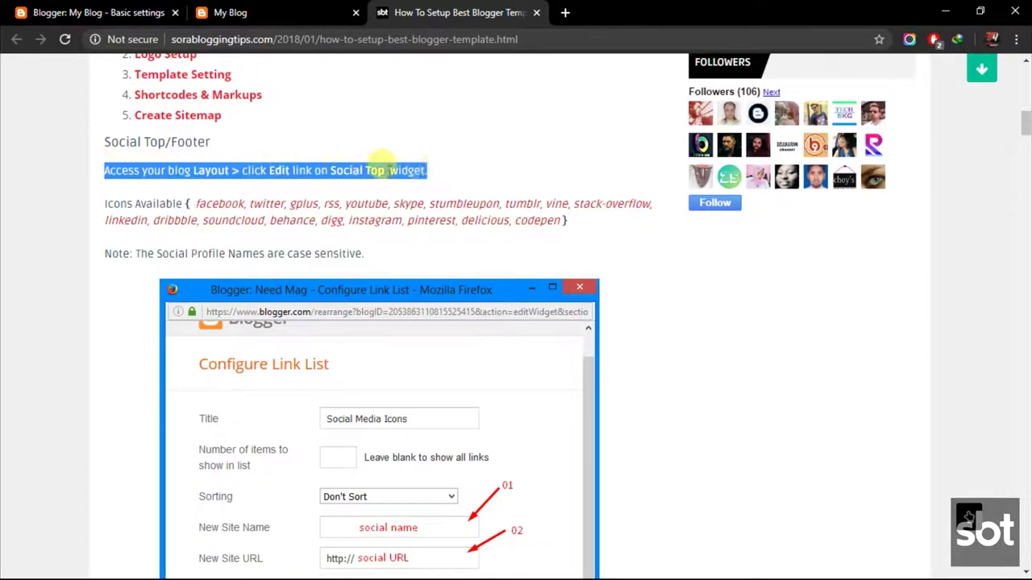
pyautogui.click(144, 203)
pyautogui.moveTo(143, 204); pyautogui.dragTo(370, 254)
pyautogui.click(316, 221)
pyautogui.scroll(-2, 355, 323)
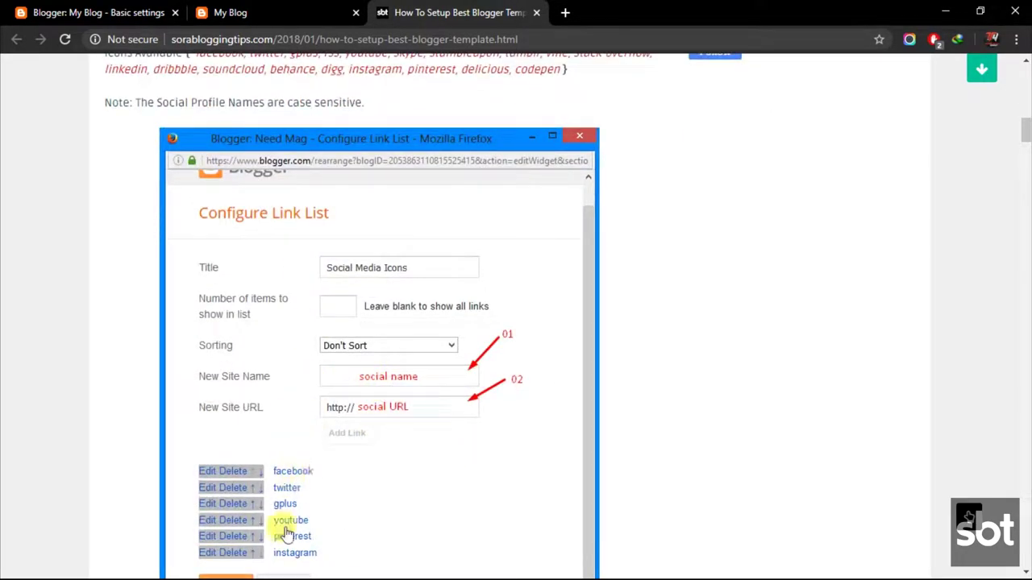
# - Switch to the Blogger dashboard and open the Social Media Icons gadget of the Top Social Widget section in the blog layout
pyautogui.click(92, 10)
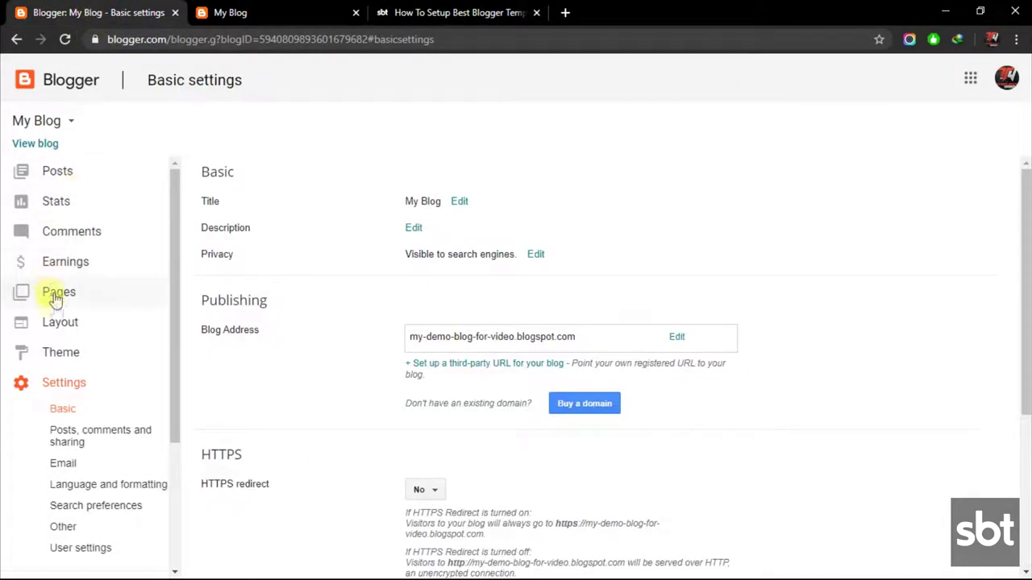
pyautogui.click(57, 323)
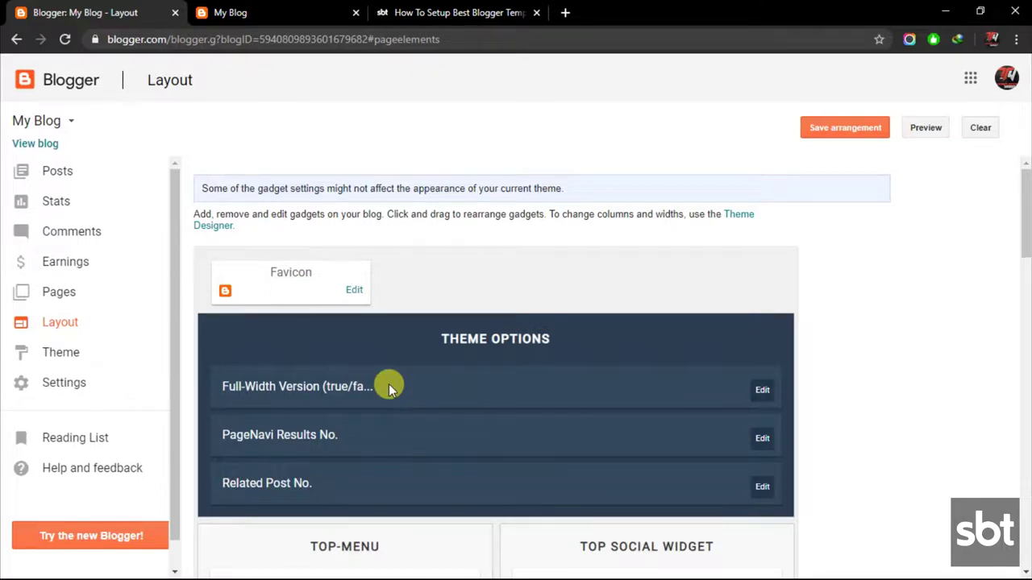
pyautogui.scroll(-3, 403, 373)
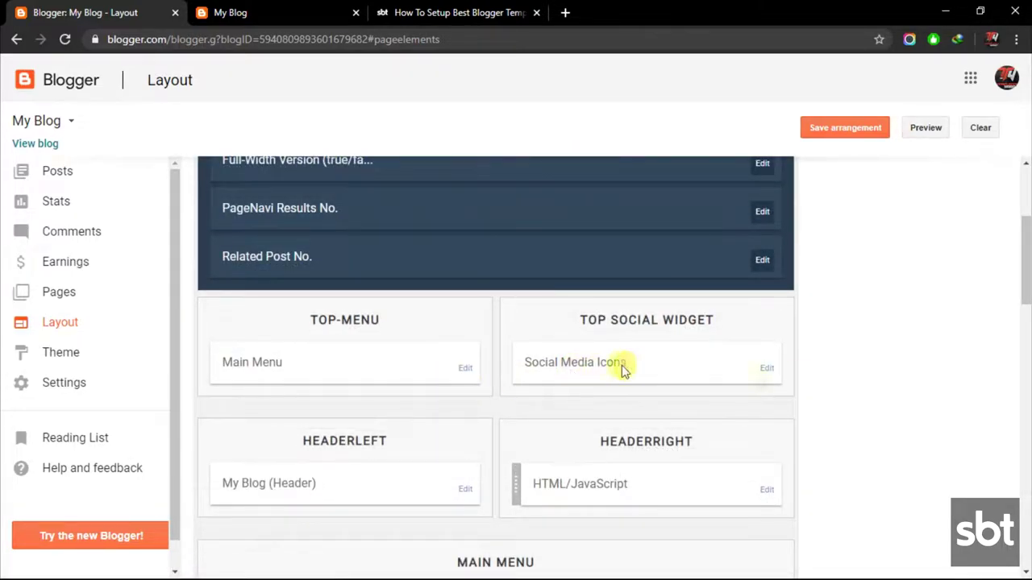
pyautogui.click(763, 369)
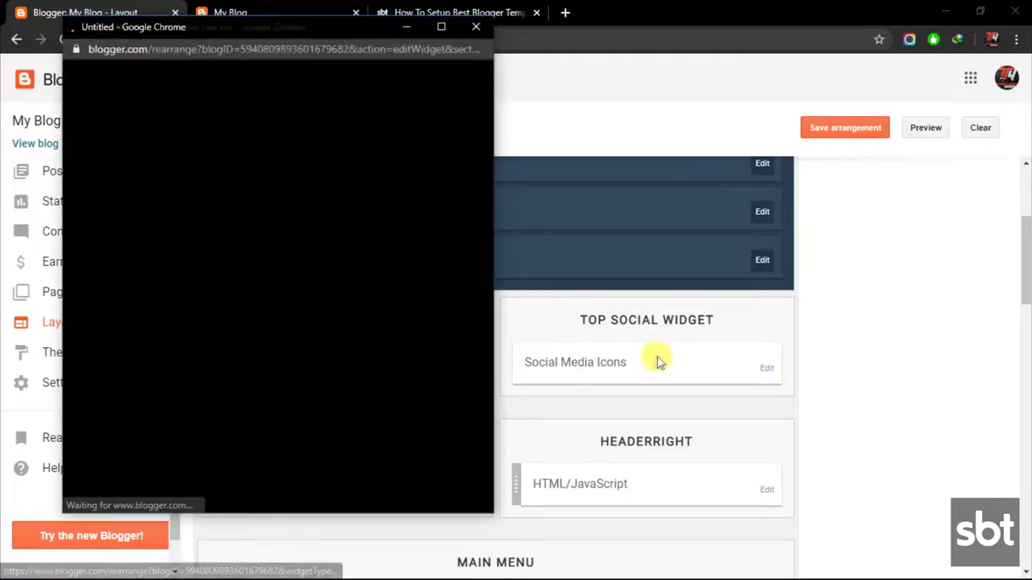
# - Open and save the twitter and facebook entries in the Social Media Icons link list, keeping URL #, and save the gadget
pyautogui.scroll(-1, 262, 320)
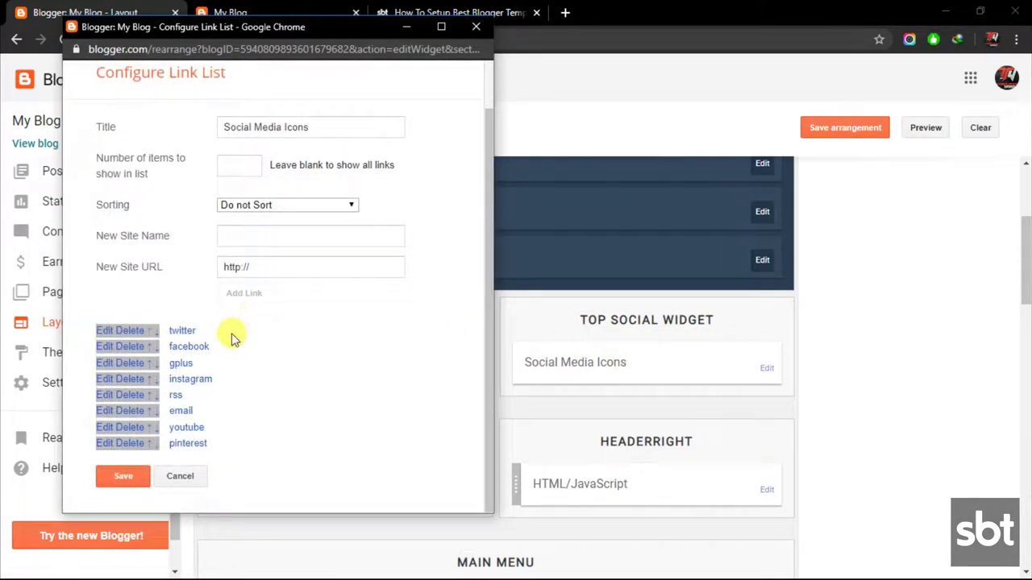
pyautogui.click(104, 332)
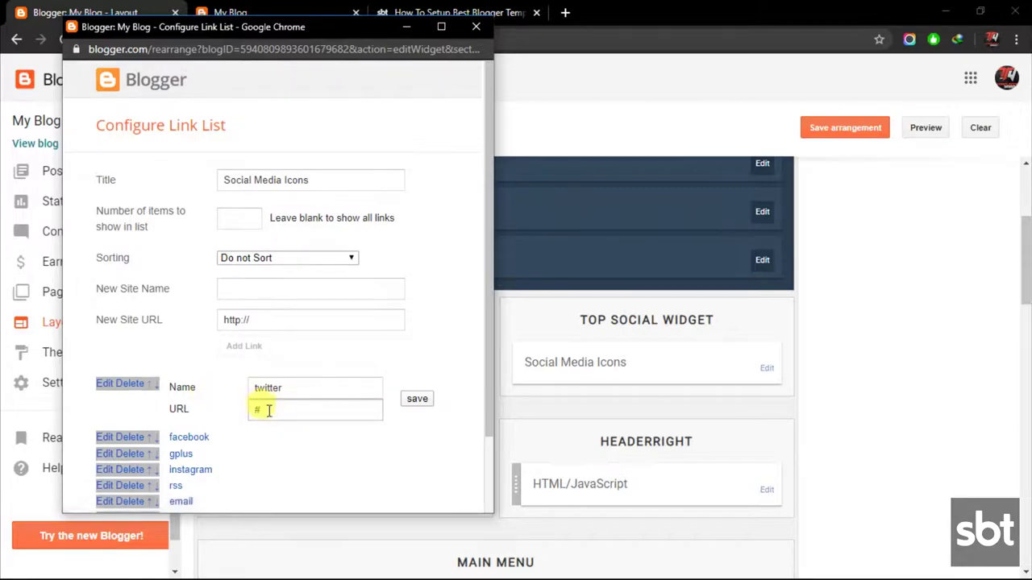
pyautogui.click(416, 401)
pyautogui.scroll(-1, 154, 460)
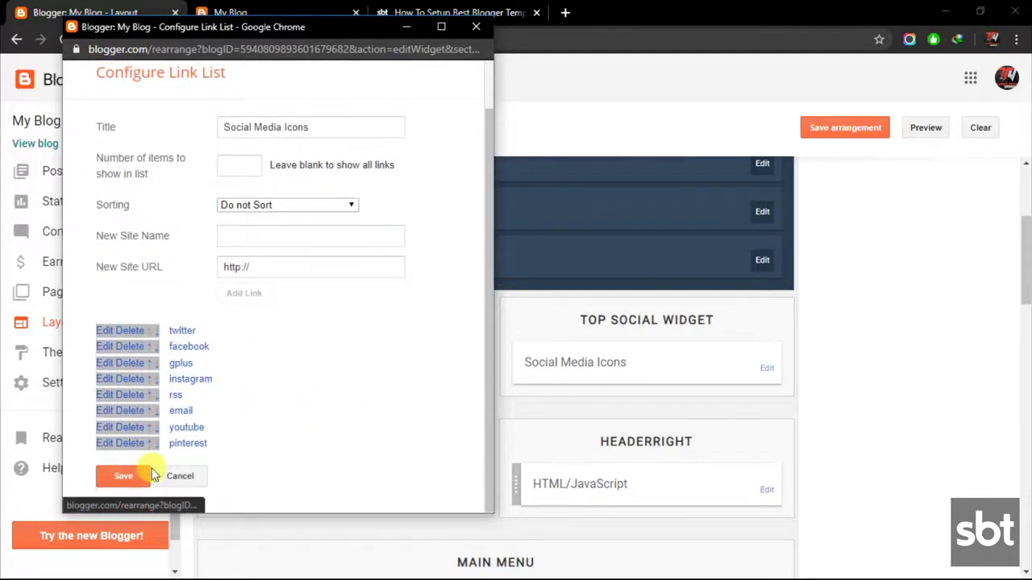
pyautogui.click(108, 347)
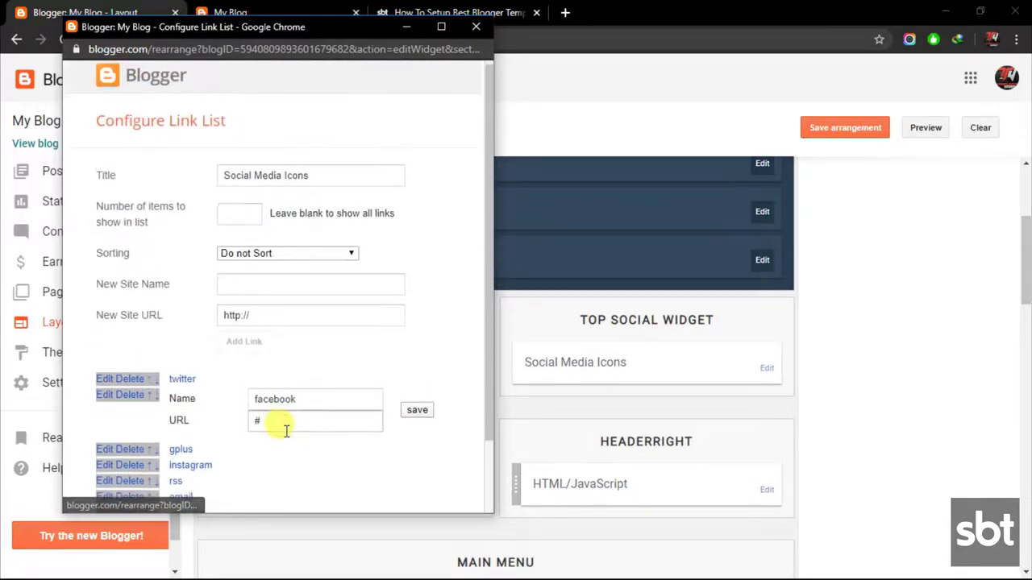
pyautogui.scroll(-1, 290, 338)
pyautogui.click(407, 326)
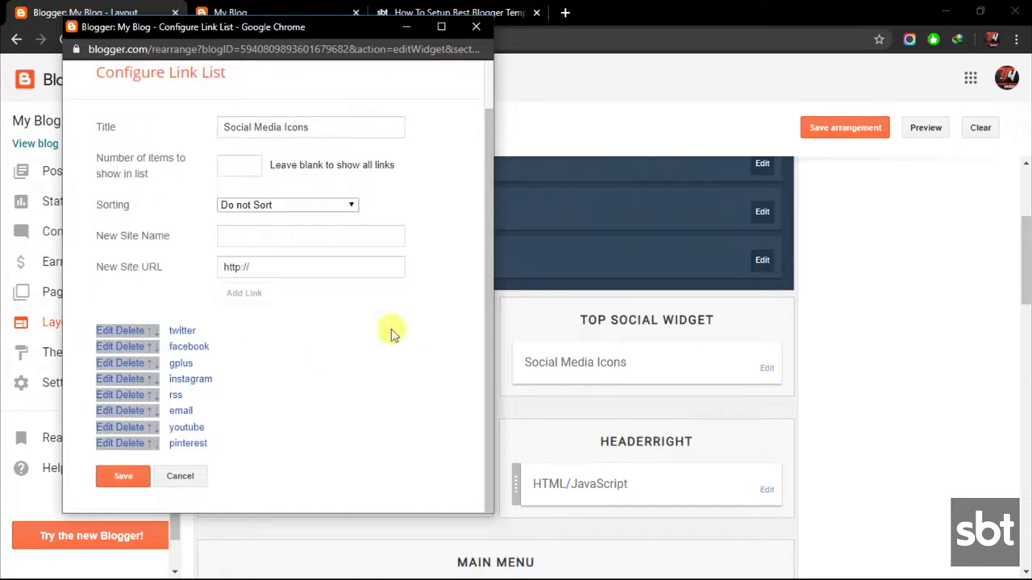
pyautogui.click(125, 484)
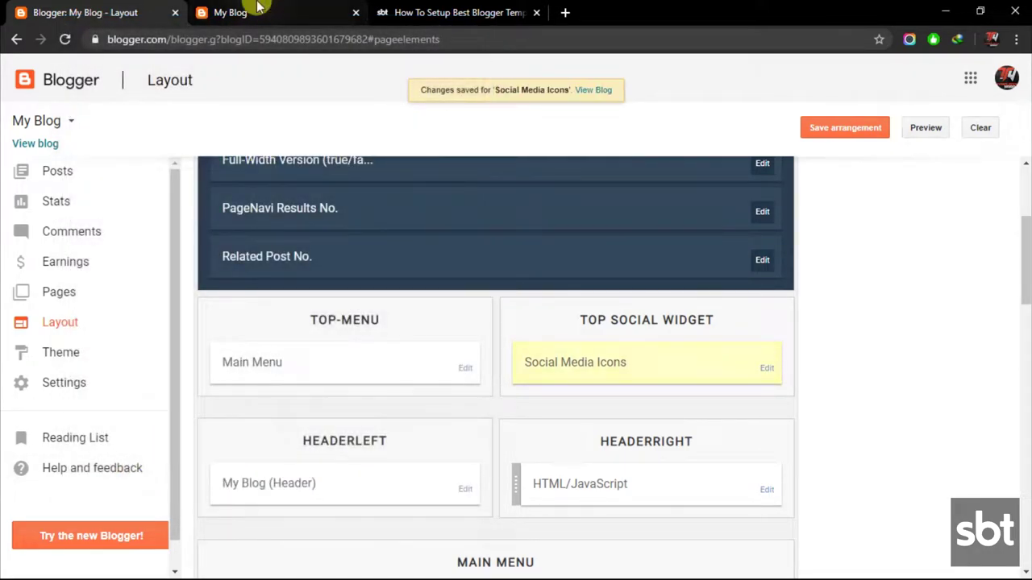
# - Check the live blog, and read the documentation's Top Navigation section with its example link list
pyautogui.click(258, 10)
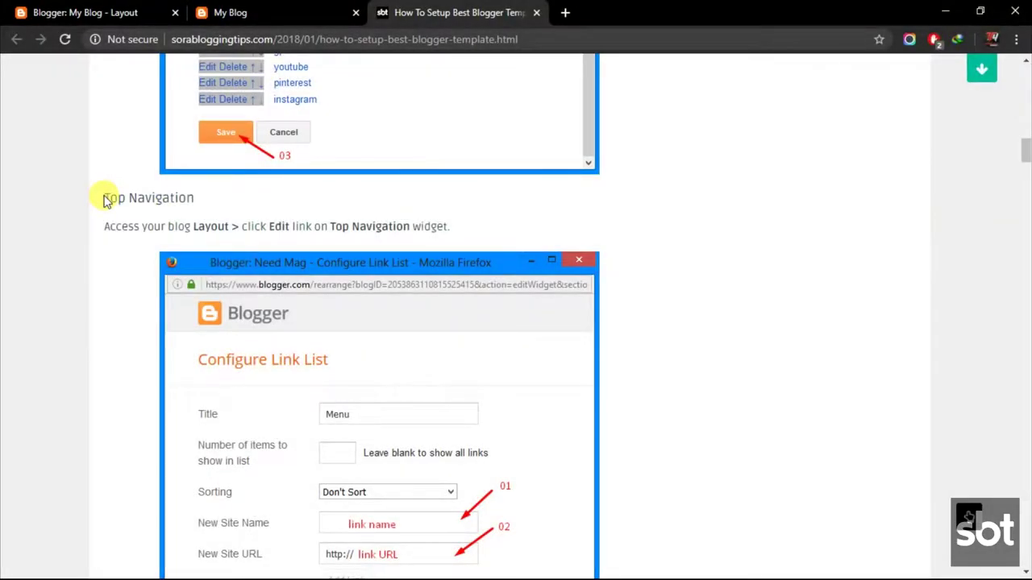
pyautogui.moveTo(105, 197); pyautogui.dragTo(203, 200)
pyautogui.click(107, 225)
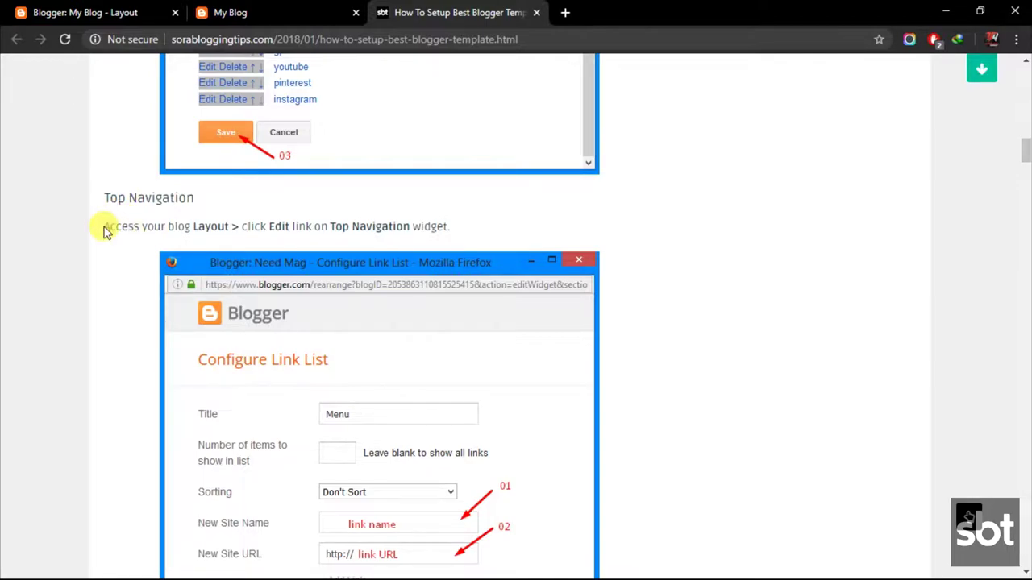
pyautogui.moveTo(105, 225); pyautogui.dragTo(451, 228)
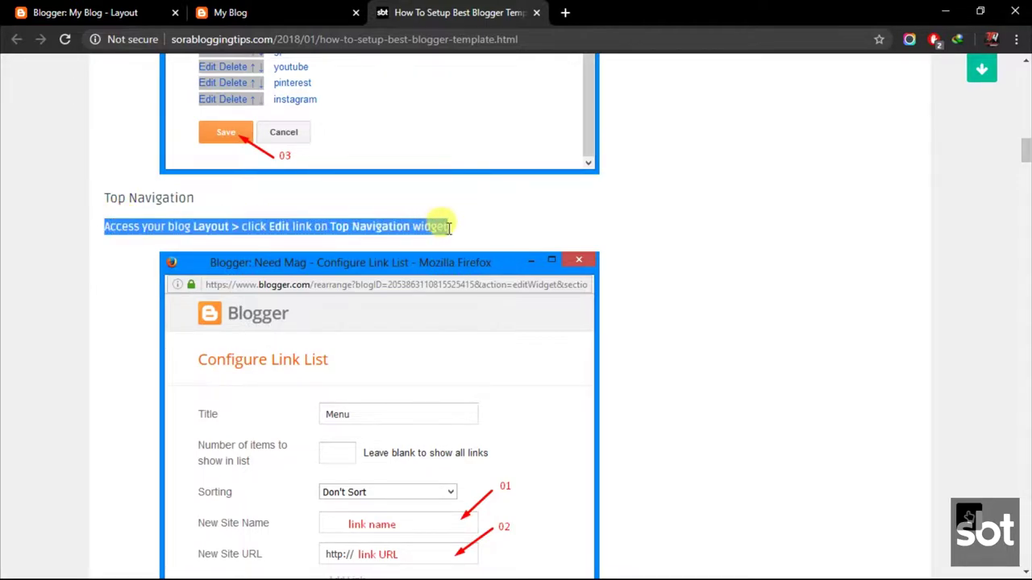
pyautogui.click(407, 226)
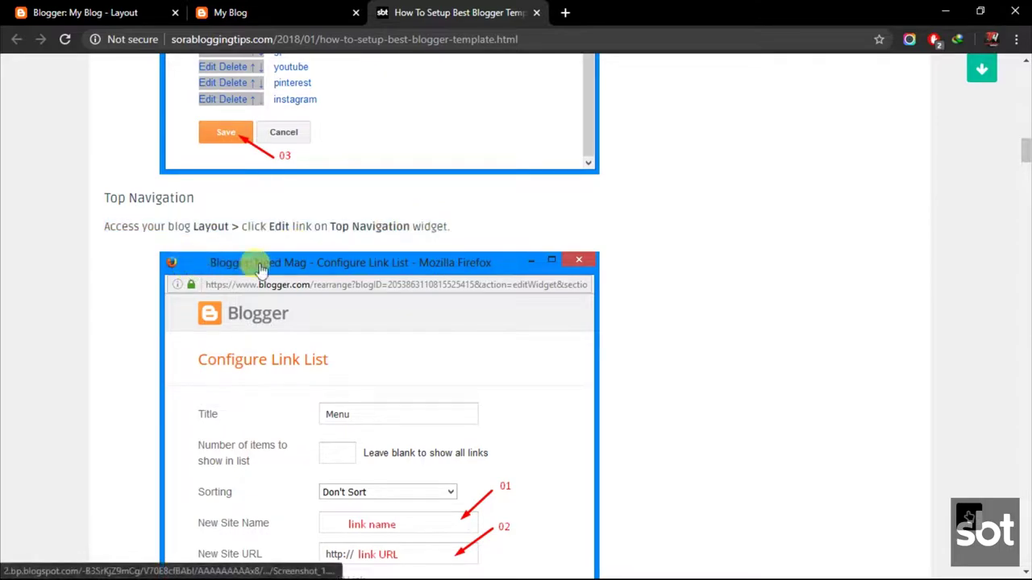
pyautogui.scroll(-2, 274, 305)
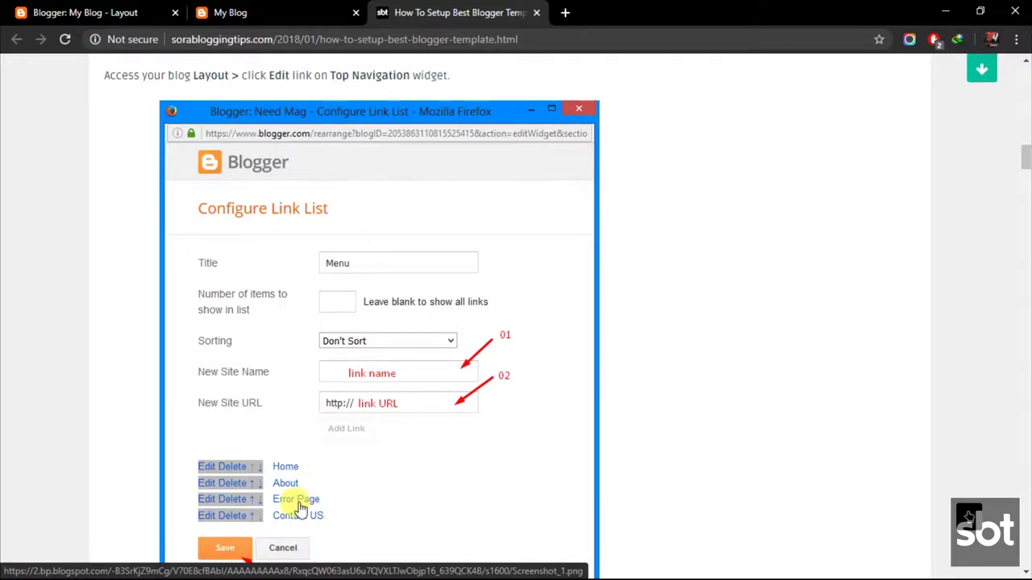
pyautogui.scroll(-2, 299, 506)
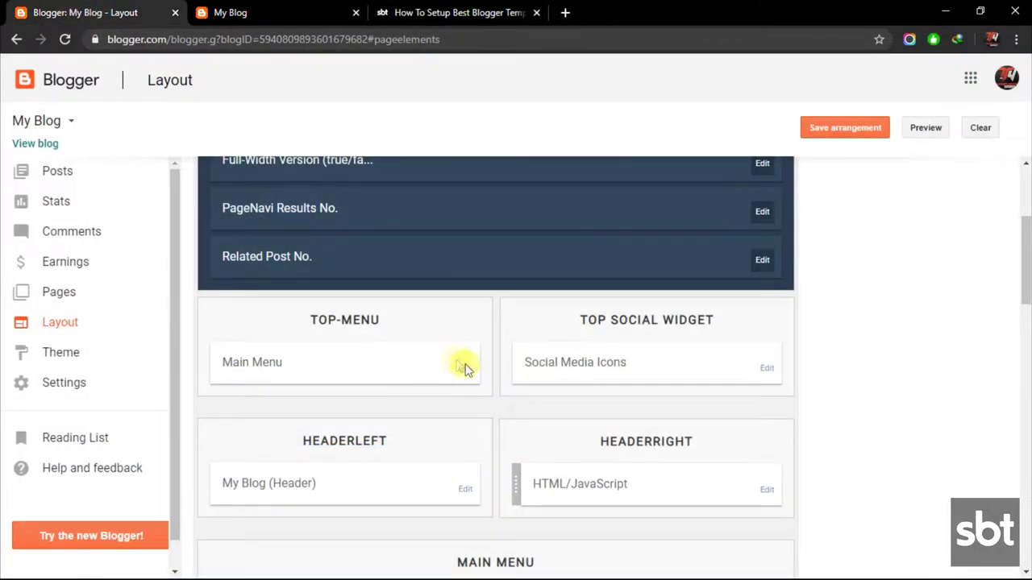
# - Open the Main Menu gadget in the Top-Menu section, save its Home entry with URL /, and save the gadget
pyautogui.click(467, 370)
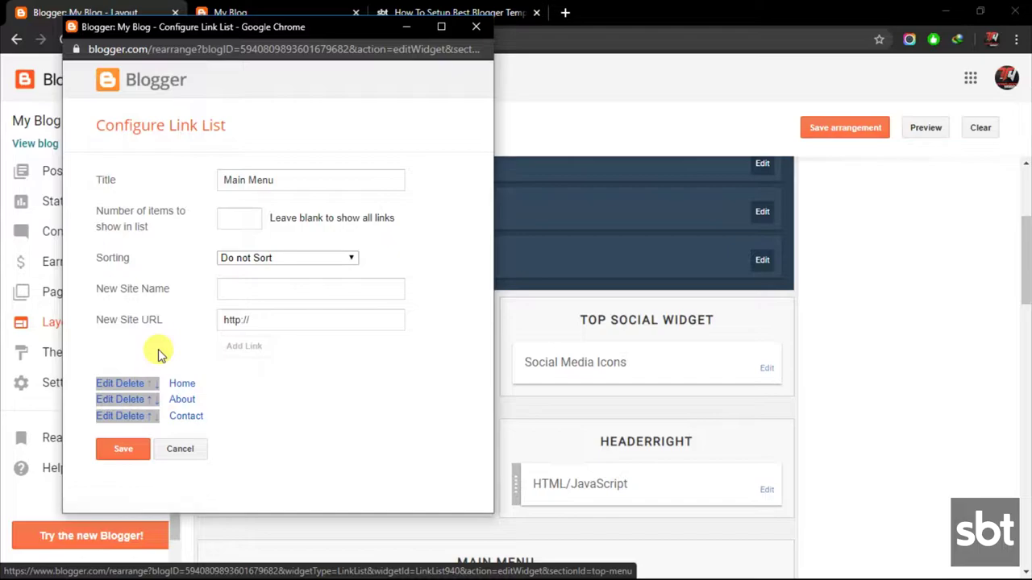
pyautogui.click(104, 383)
pyautogui.scroll(-1, 223, 416)
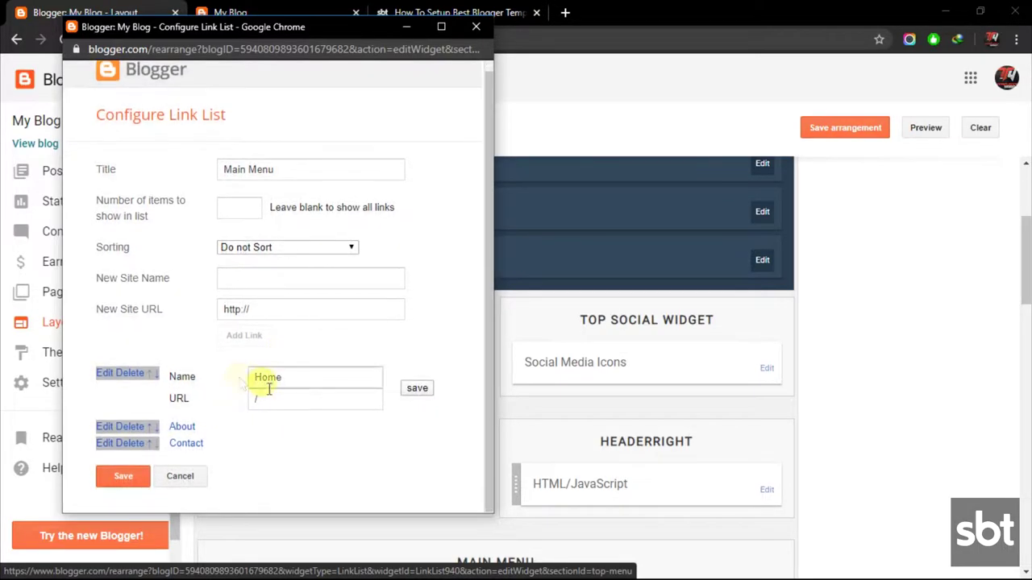
pyautogui.click(416, 389)
pyautogui.click(123, 450)
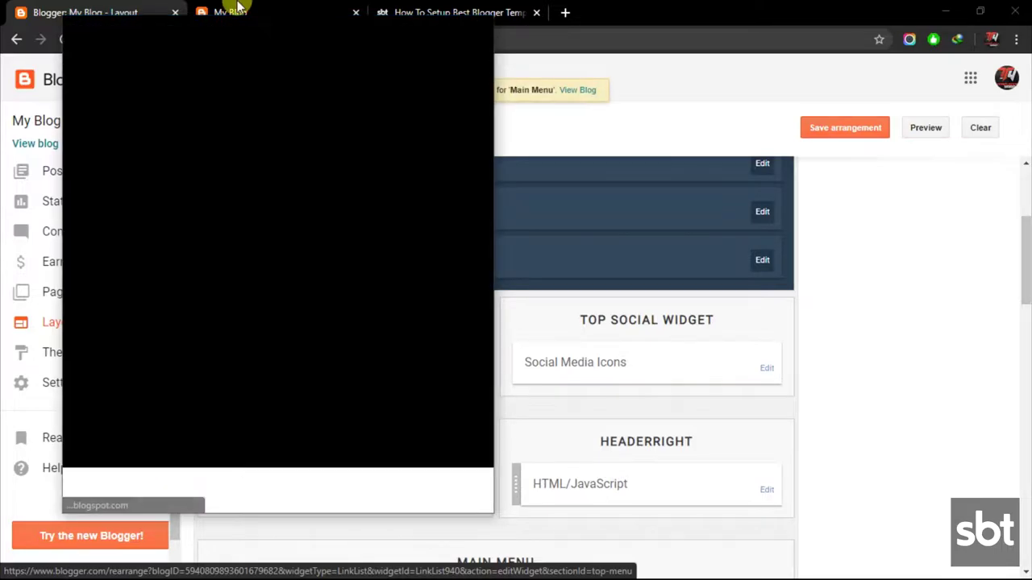
# - Check the live blog, and read the documentation's Main Menu/Dropdown section on normal links and underscore-prefixed sub links
pyautogui.click(241, 12)
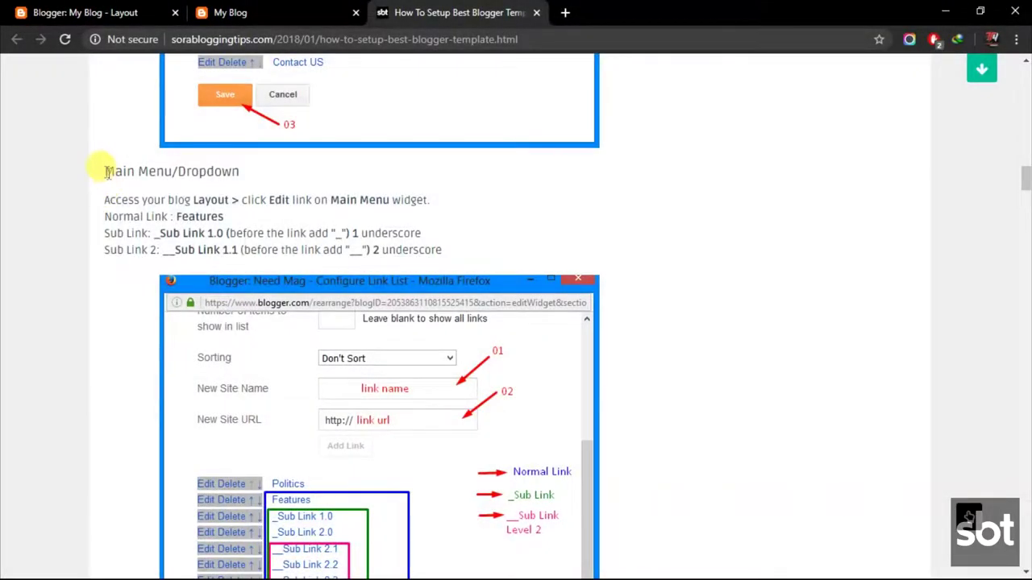
pyautogui.moveTo(104, 170); pyautogui.dragTo(253, 168)
pyautogui.click(155, 200)
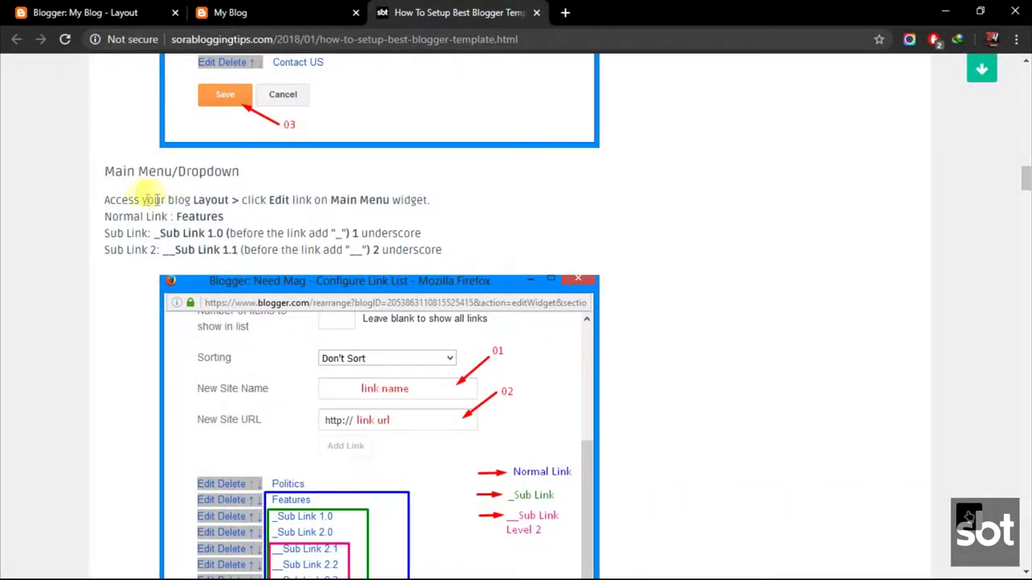
pyautogui.moveTo(106, 198); pyautogui.dragTo(470, 253)
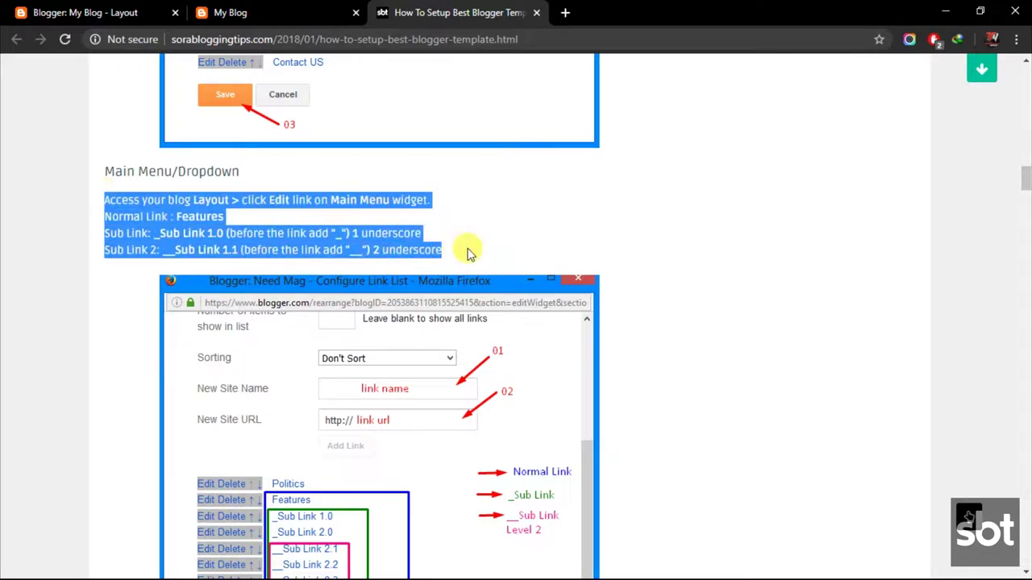
pyautogui.click(203, 232)
pyautogui.scroll(-3, 306, 299)
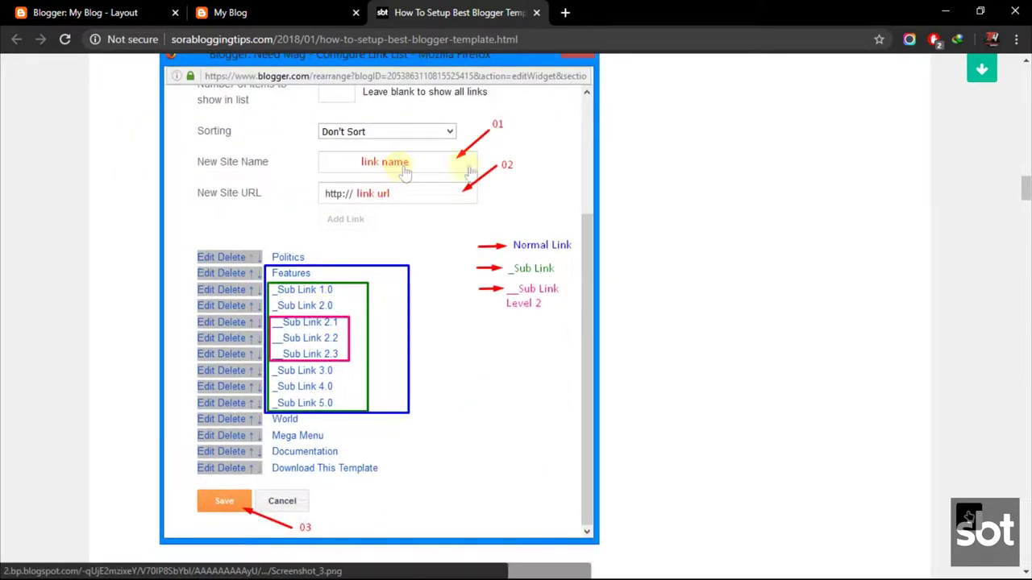
# - Return to the blog layout, open the Menu gadget in the Main Menu section, and rename its Features link as Dropdown
pyautogui.click(117, 9)
pyautogui.scroll(-2, 467, 272)
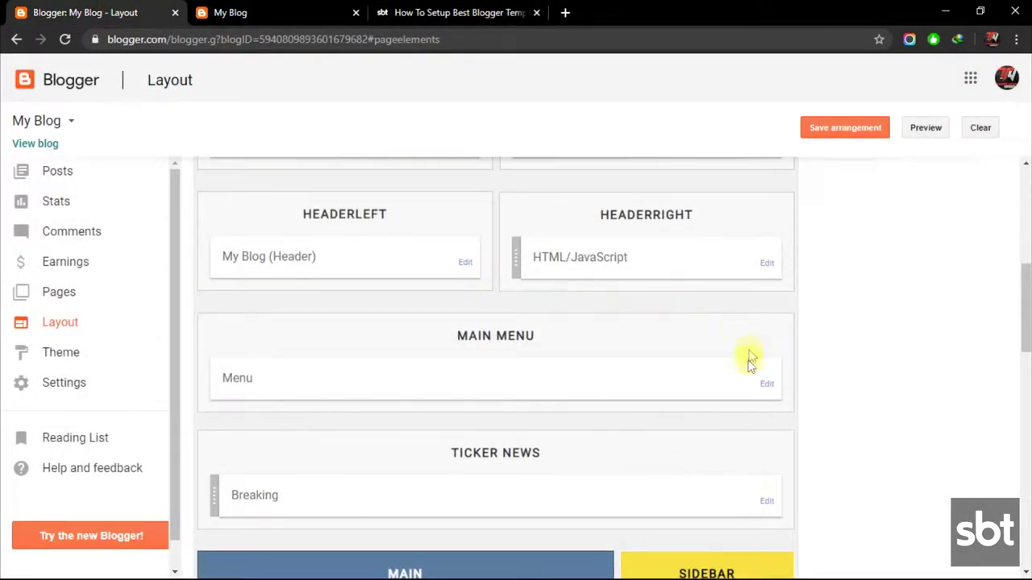
pyautogui.click(763, 384)
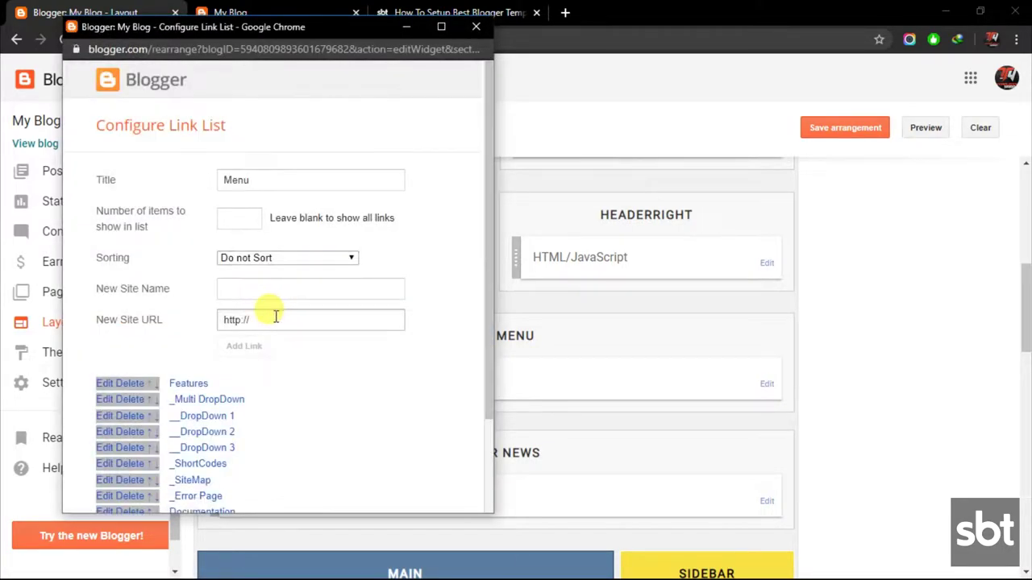
pyautogui.scroll(-2, 275, 316)
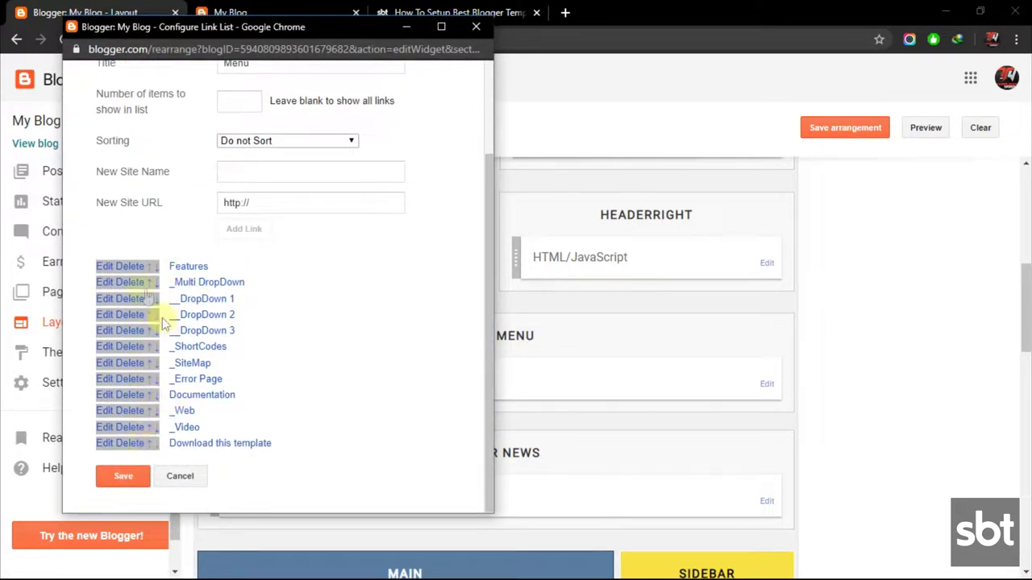
pyautogui.click(107, 268)
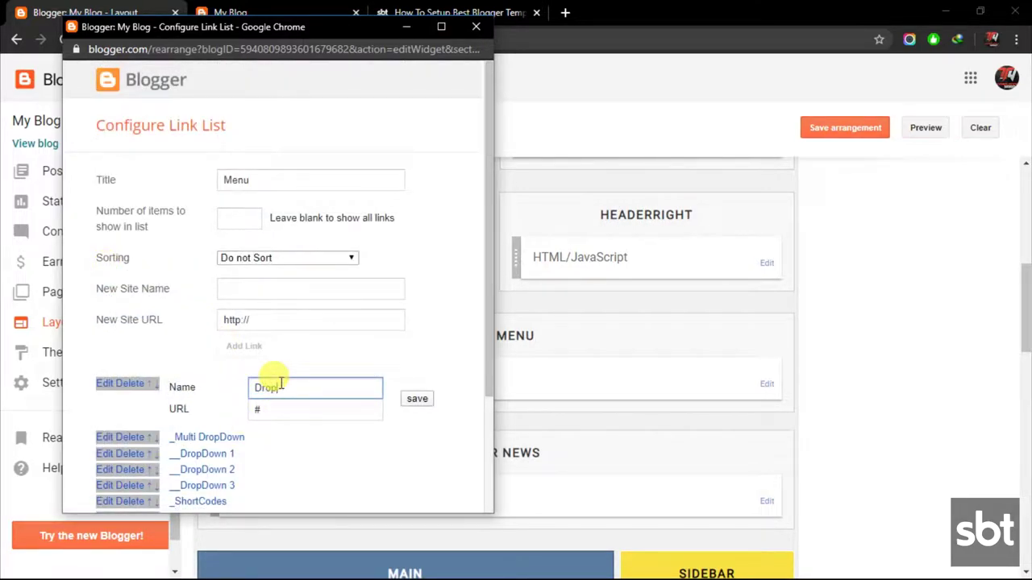
pyautogui.click(413, 399)
# - Rename the _Multi DropDown link as _First Step and the __DropDown 1 link as __Second Step
pyautogui.click(105, 398)
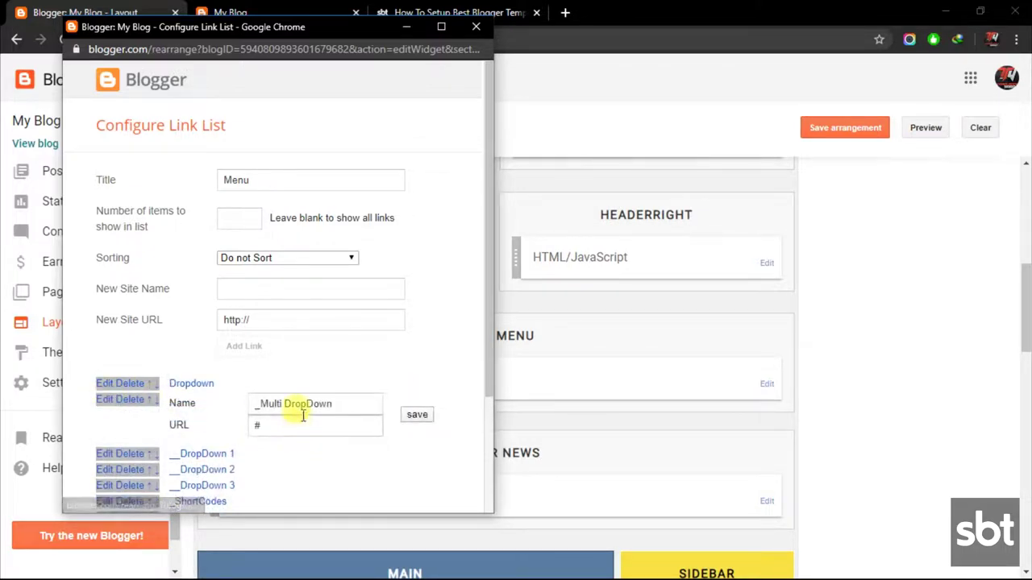
pyautogui.moveTo(254, 403); pyautogui.dragTo(372, 401)
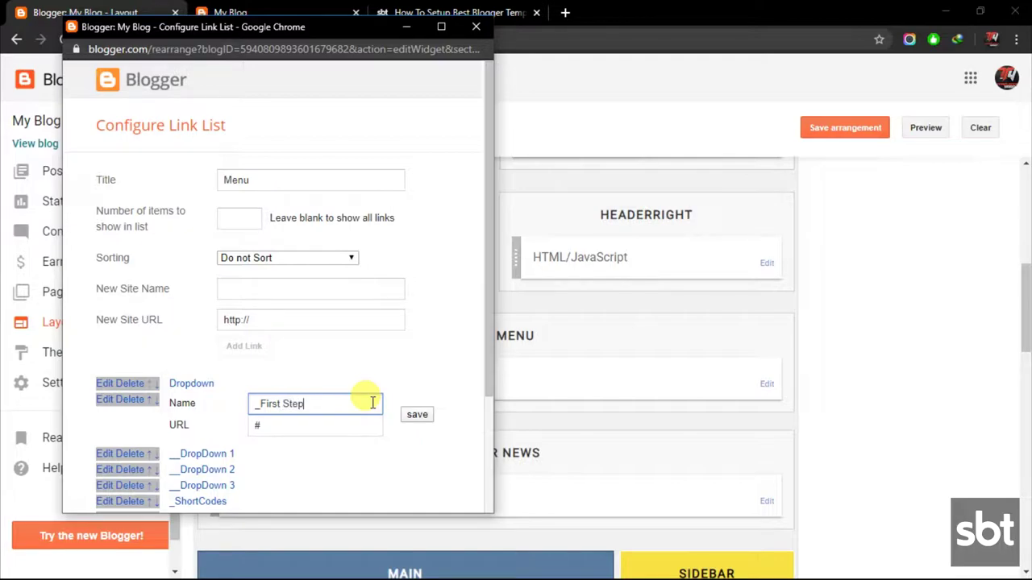
pyautogui.click(416, 416)
pyautogui.click(105, 416)
pyautogui.moveTo(255, 420); pyautogui.dragTo(382, 420)
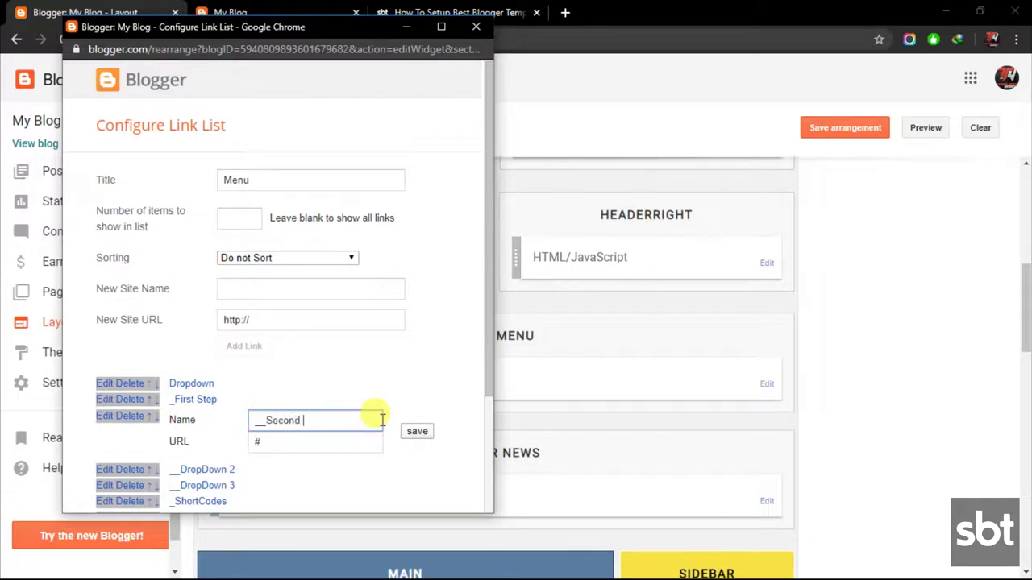
pyautogui.click(427, 434)
# - Rename the Documentation link as Normal Link and save the Menu gadget
pyautogui.scroll(-1, 223, 421)
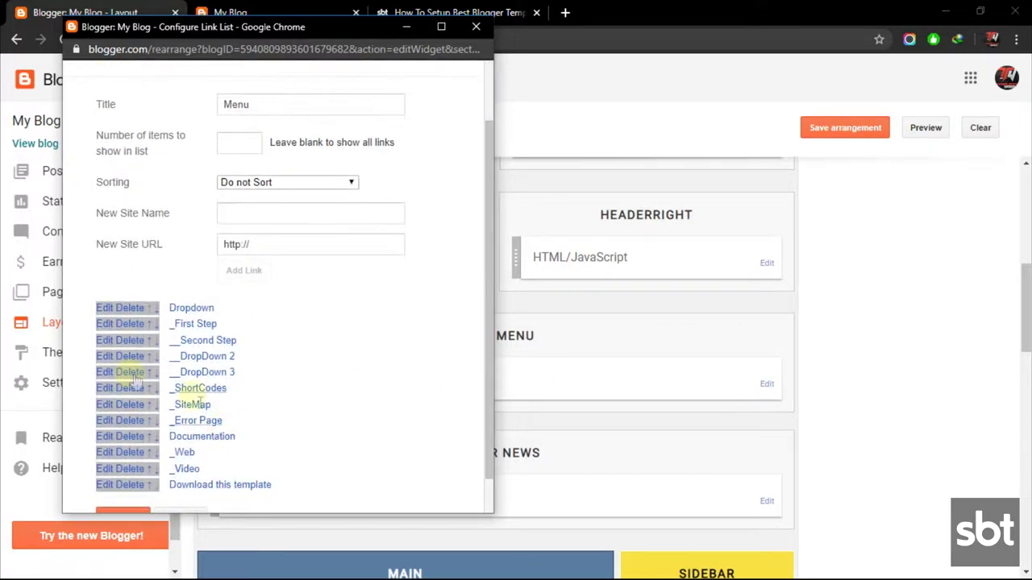
pyautogui.click(103, 436)
pyautogui.scroll(-1, 251, 360)
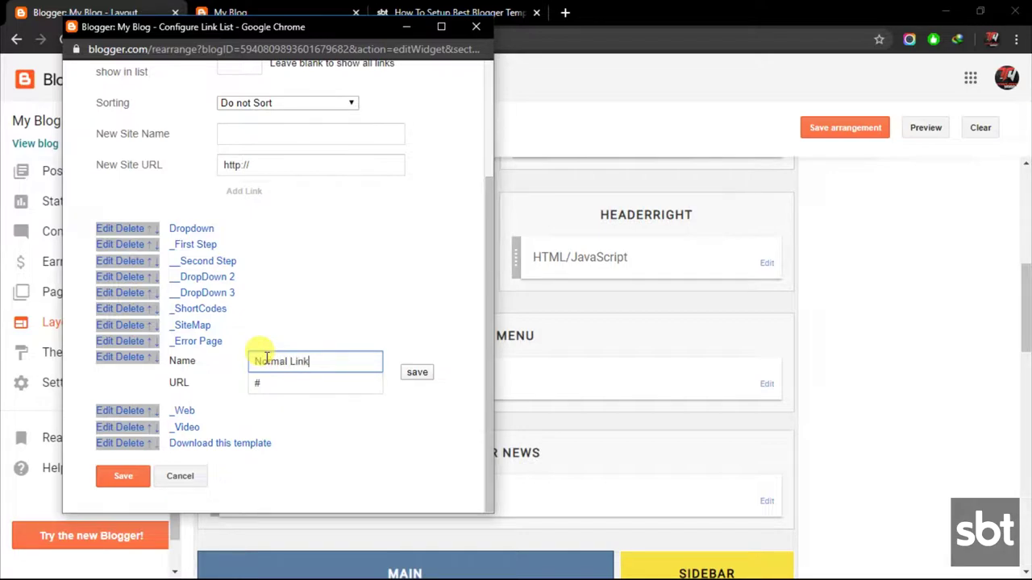
pyautogui.click(417, 373)
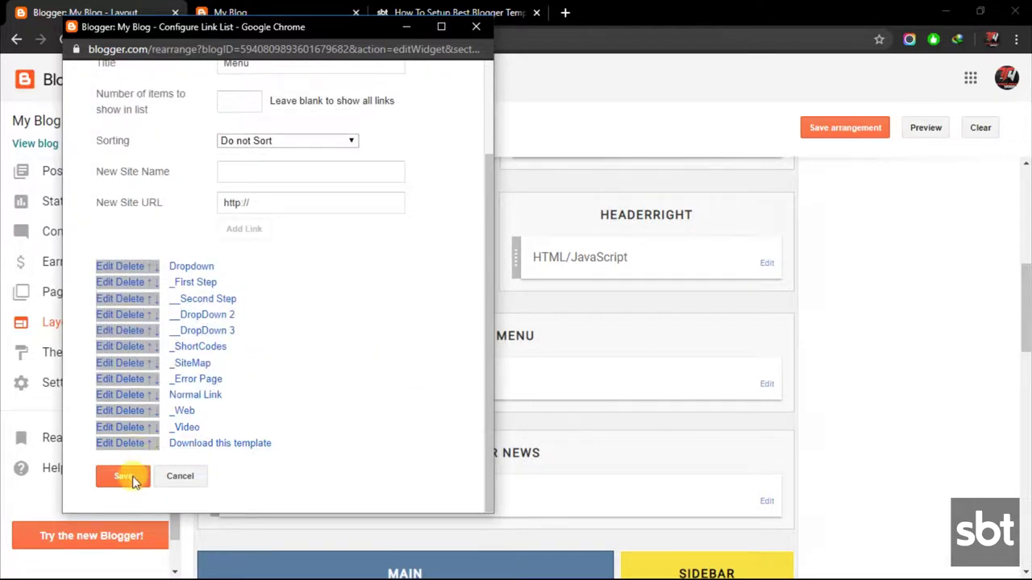
pyautogui.click(122, 477)
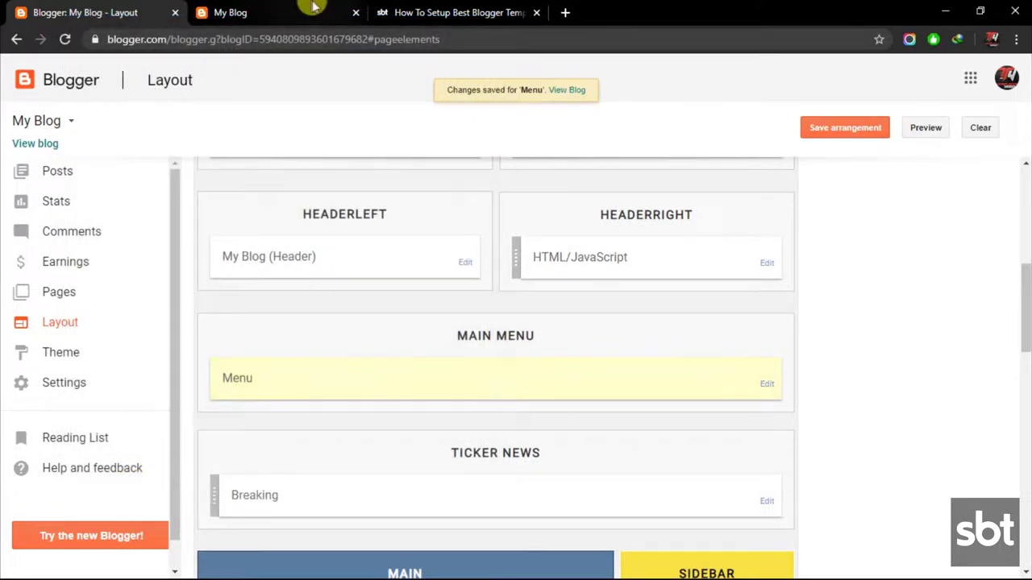
# - Reload the live blog and inspect the renamed Dropdown entry in the main menu
pyautogui.click(306, 12)
pyautogui.click(65, 39)
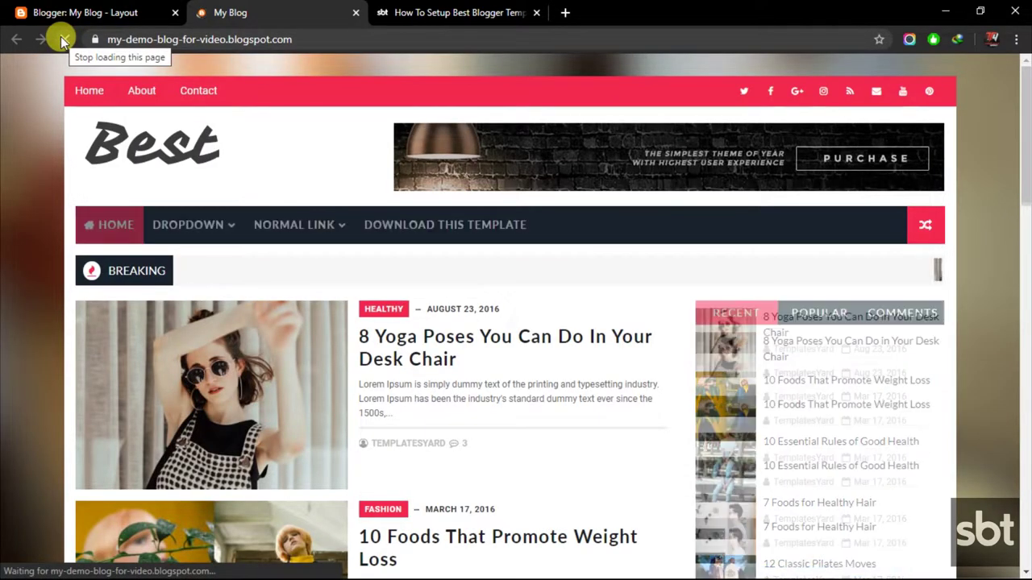
pyautogui.moveTo(184, 224)
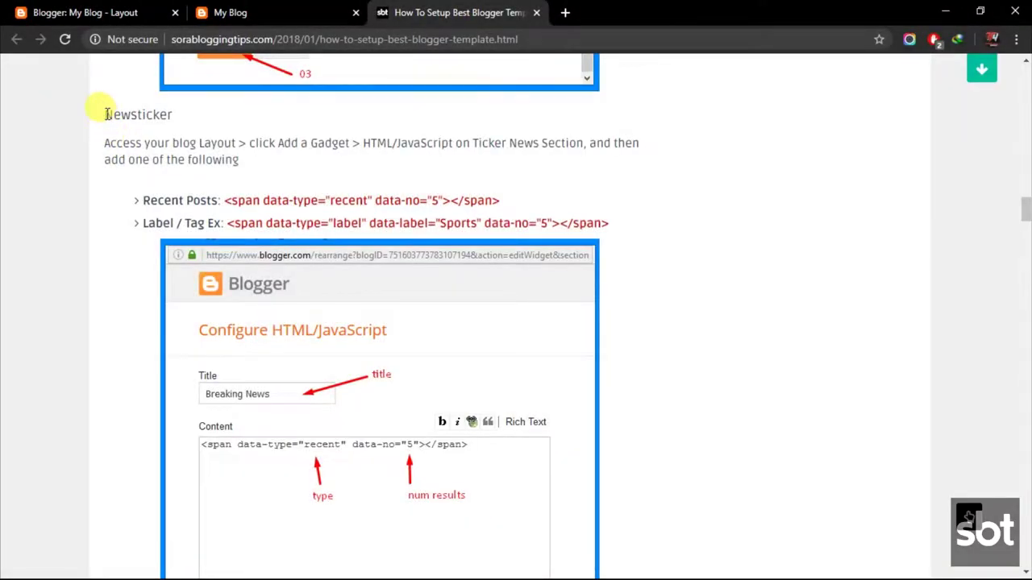
# - Read the documentation's Newsticker section with its Recent Posts and Label / Tag codes and the example gadget configuration
pyautogui.moveTo(107, 114); pyautogui.dragTo(187, 118)
pyautogui.click(102, 147)
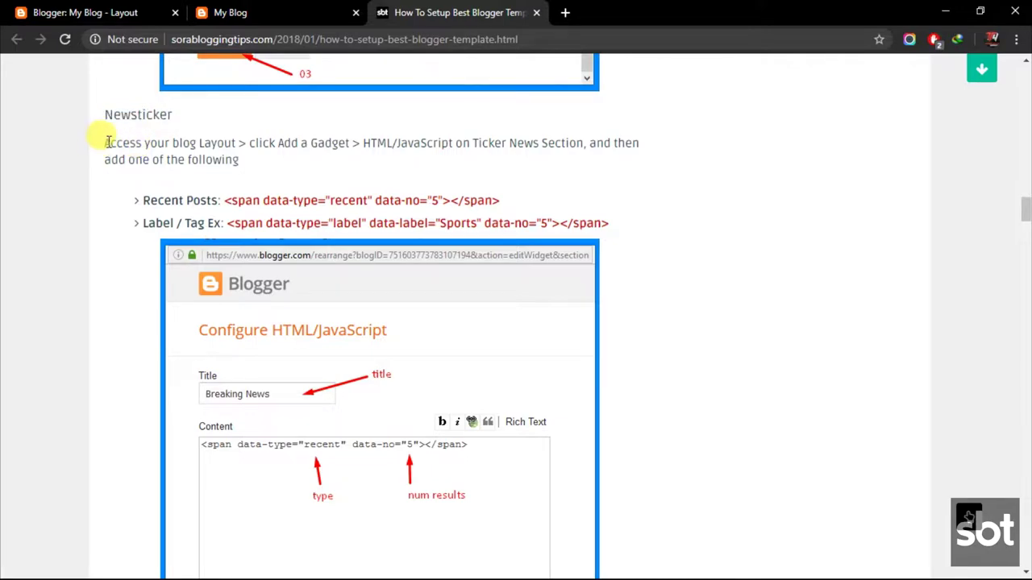
pyautogui.moveTo(107, 141); pyautogui.dragTo(259, 167)
pyautogui.click(150, 197)
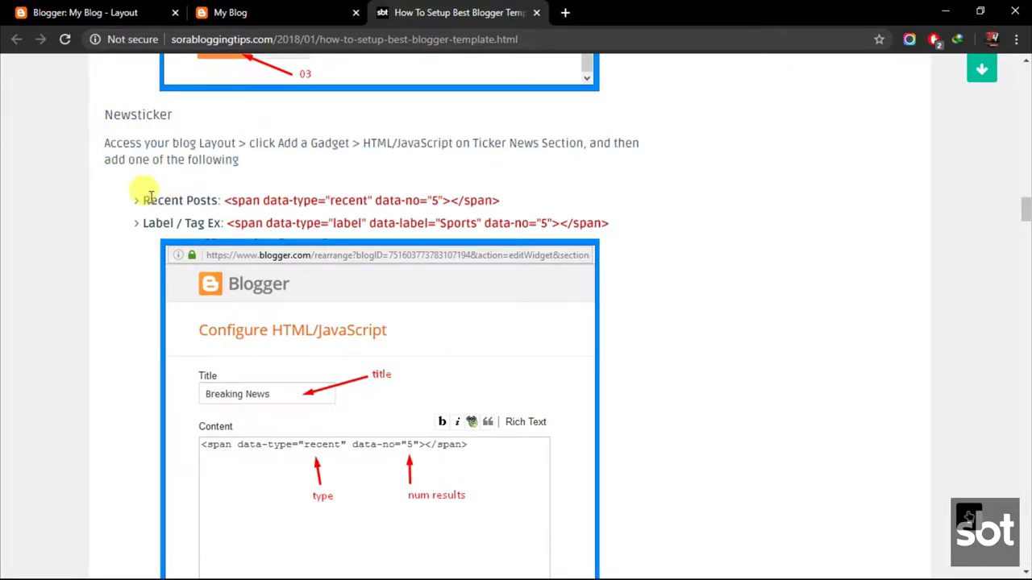
pyautogui.moveTo(144, 200); pyautogui.dragTo(613, 238)
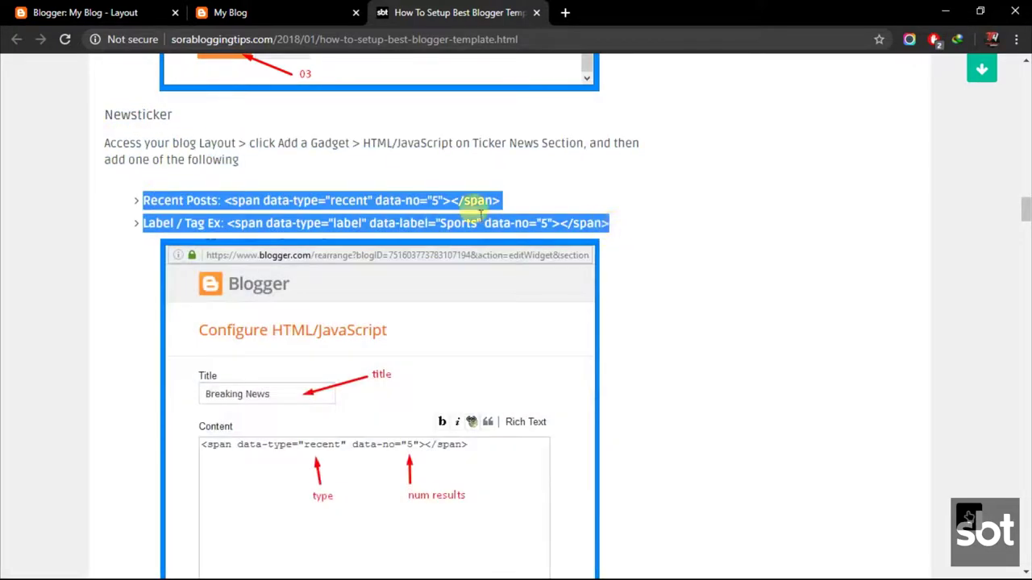
pyautogui.click(638, 240)
pyautogui.scroll(-2, 467, 307)
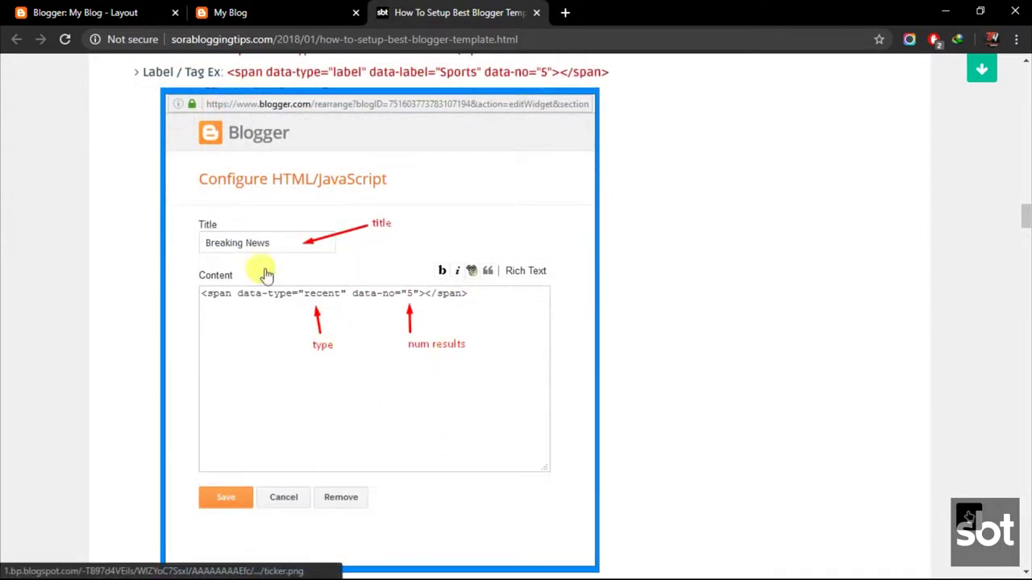
pyautogui.scroll(2, 317, 357)
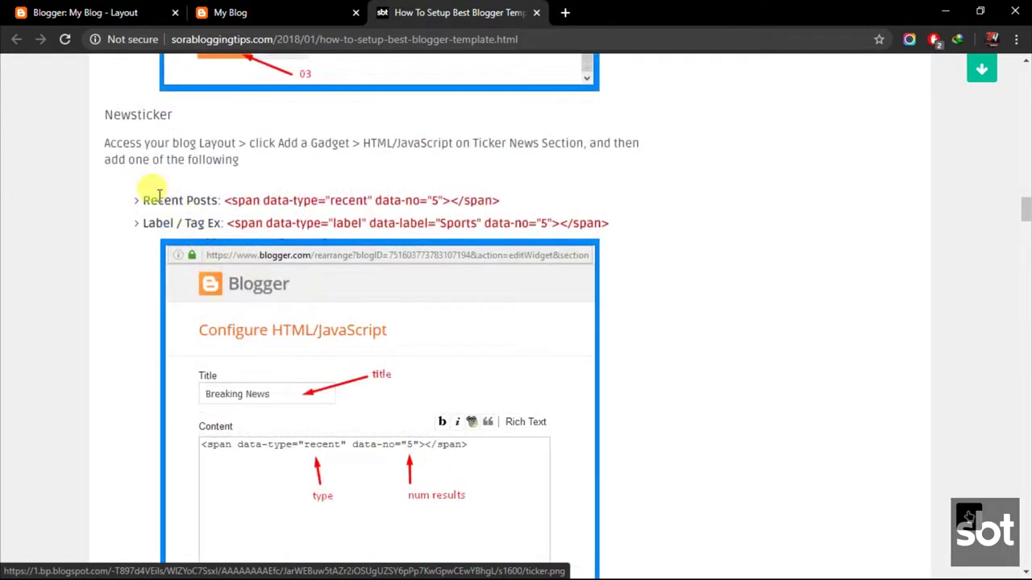
# - Copy the Recent Posts and Label / Tag code lines, and open the Breaking gadget in the layout's Ticker News section
pyautogui.moveTo(144, 200); pyautogui.dragTo(596, 210)
pyautogui.rightClick(541, 226)
pyautogui.click(570, 234)
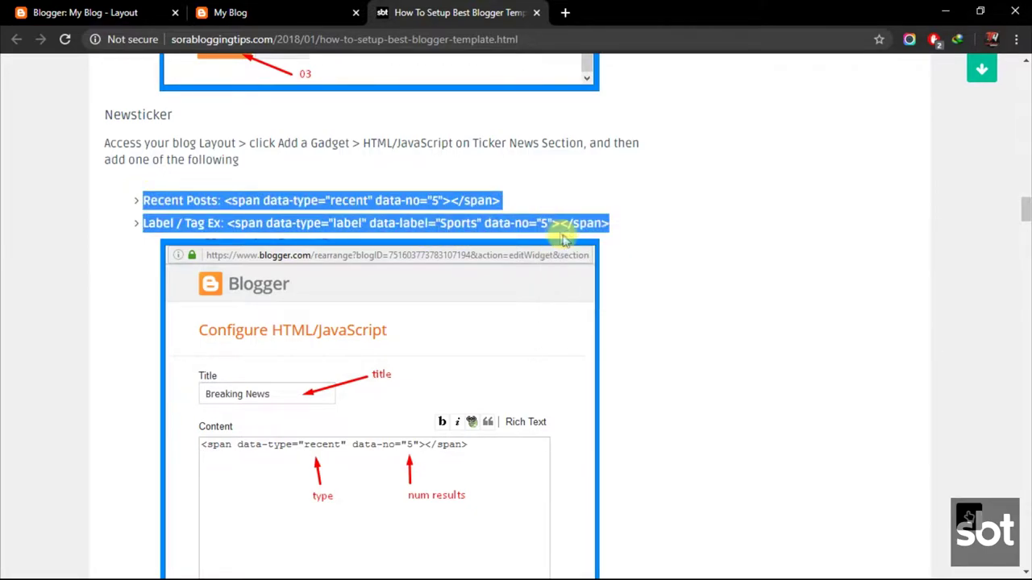
pyautogui.click(161, 12)
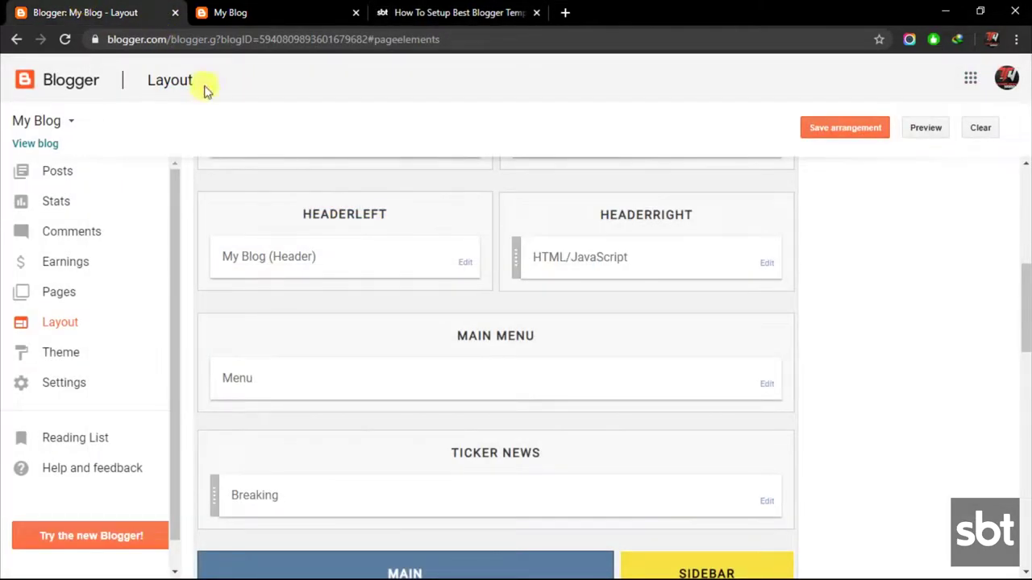
pyautogui.click(767, 500)
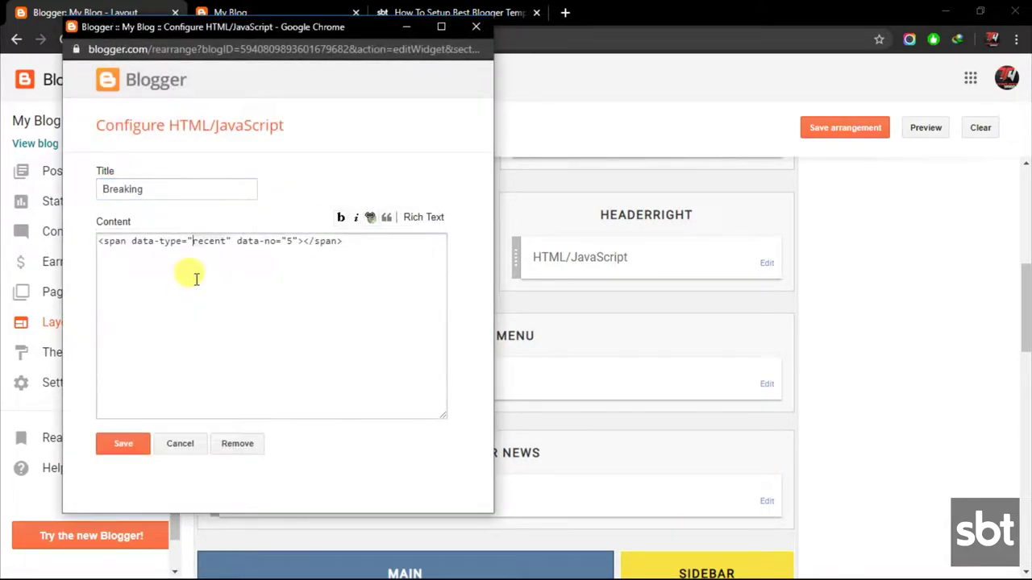
# - Replace the Breaking gadget's content with the copied Recent Posts and Label / Tag lines
pyautogui.click(196, 279)
pyautogui.hotkey('ctrl', 'a')
pyautogui.rightClick(195, 279)
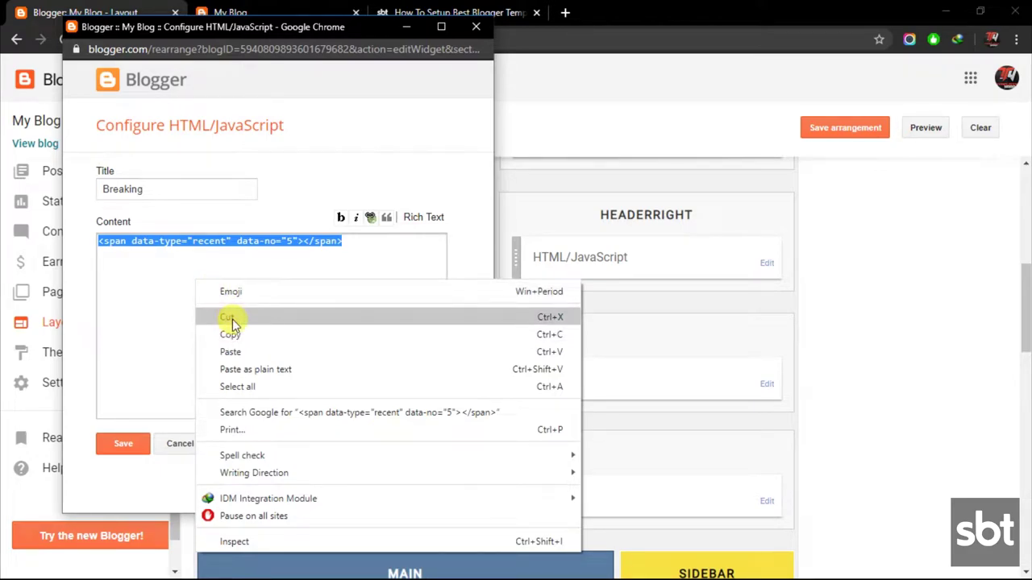
pyautogui.click(162, 241)
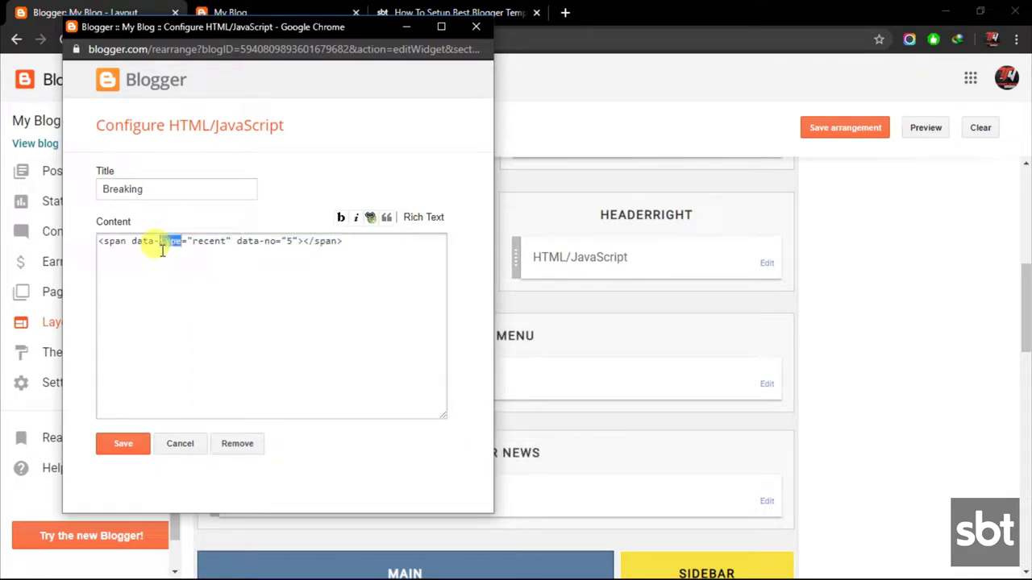
pyautogui.tripleClick(164, 241)
pyautogui.press('BackSpace')
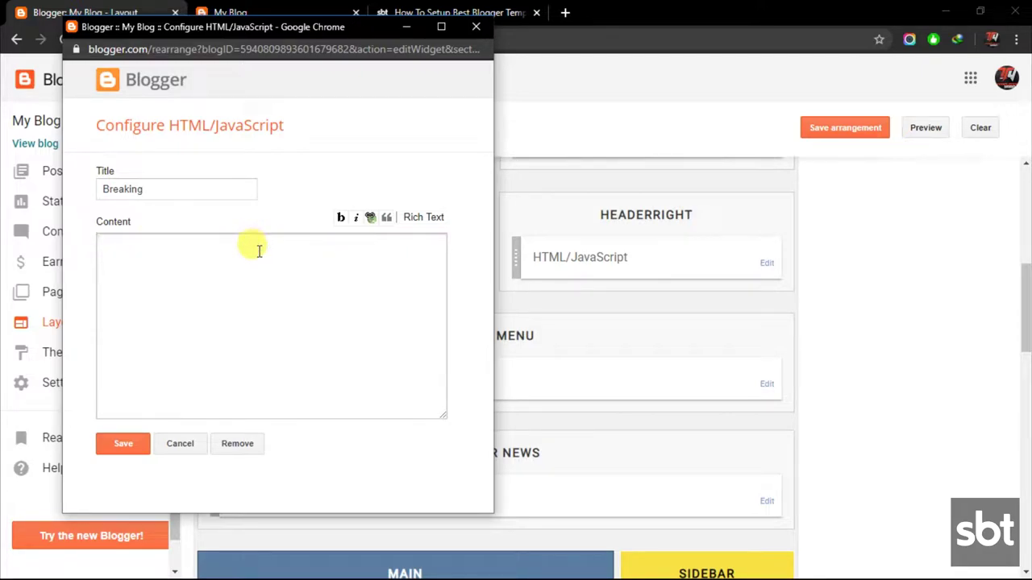
pyautogui.rightClick(259, 251)
pyautogui.click(299, 363)
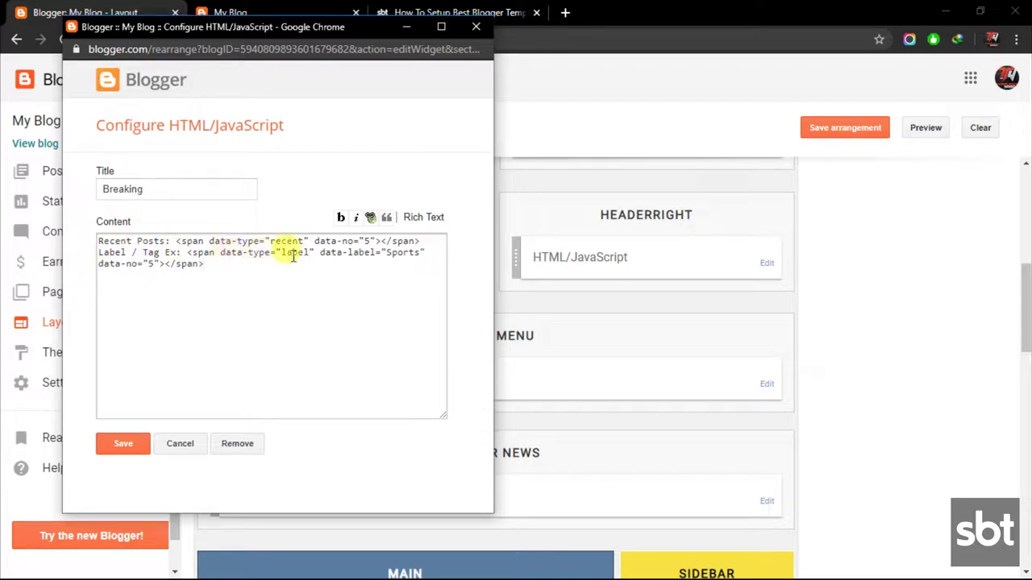
# - Delete the "Recent Posts:" and "Label / Tag Ex:" captions from the content, keeping only the two span codes
pyautogui.moveTo(176, 241); pyautogui.dragTo(51, 240)
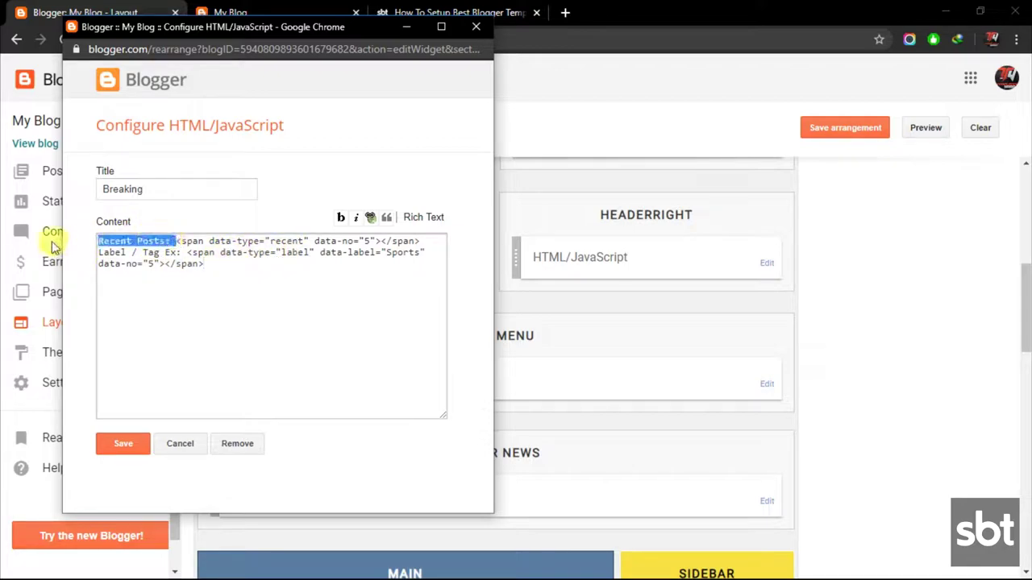
pyautogui.press('BackSpace')
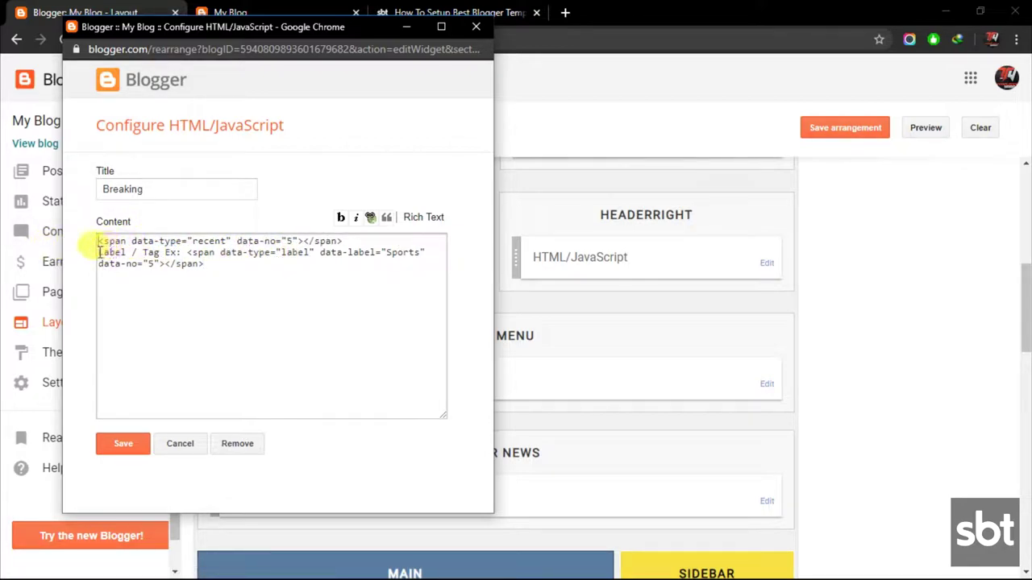
pyautogui.moveTo(134, 249); pyautogui.dragTo(176, 248)
pyautogui.press('BackSpace')
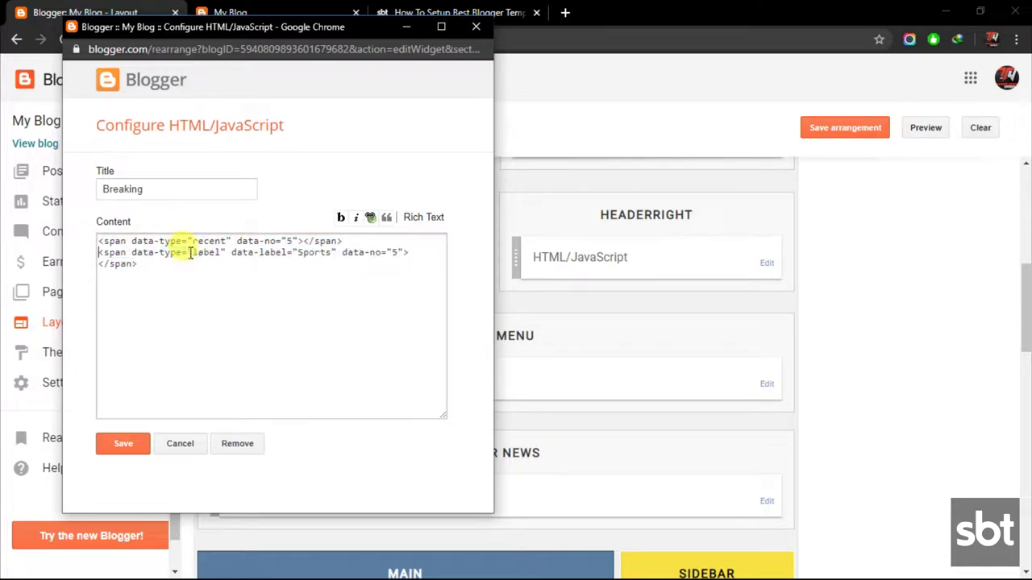
# - Insert the word "or" between the two span codes, with a blank line above and below it
pyautogui.press('Return')
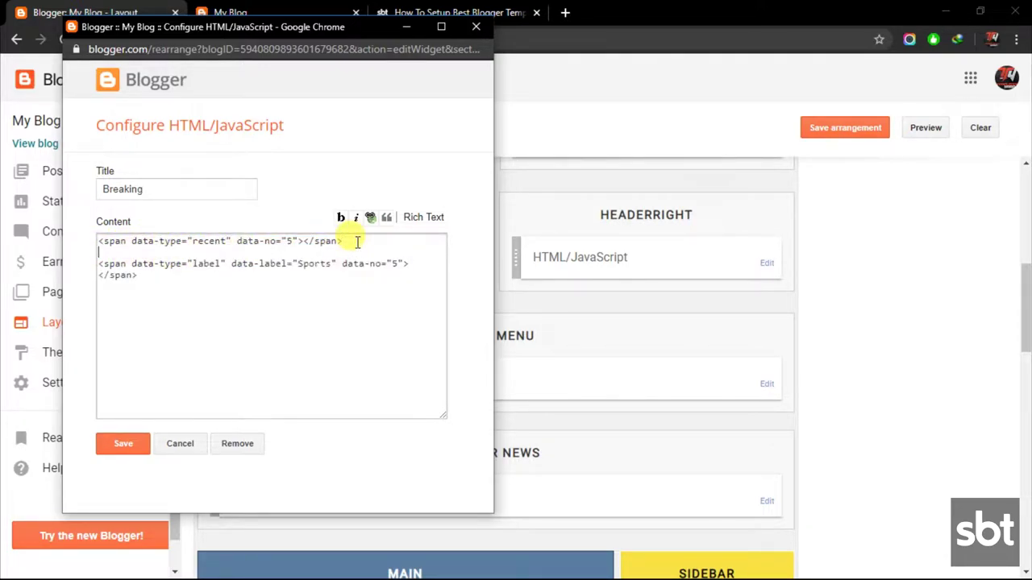
pyautogui.press('Return')
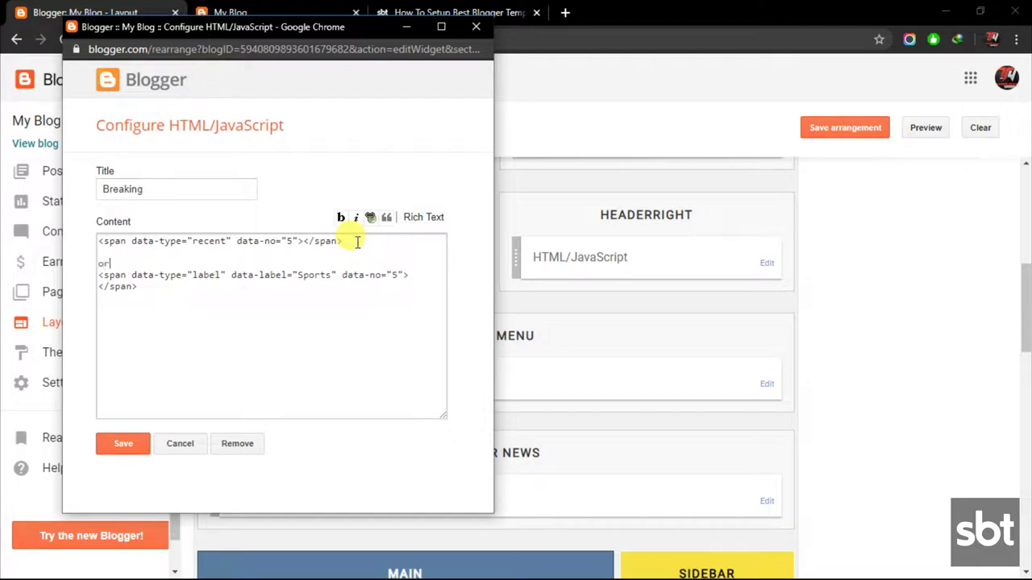
pyautogui.write('or')
pyautogui.press('Return')
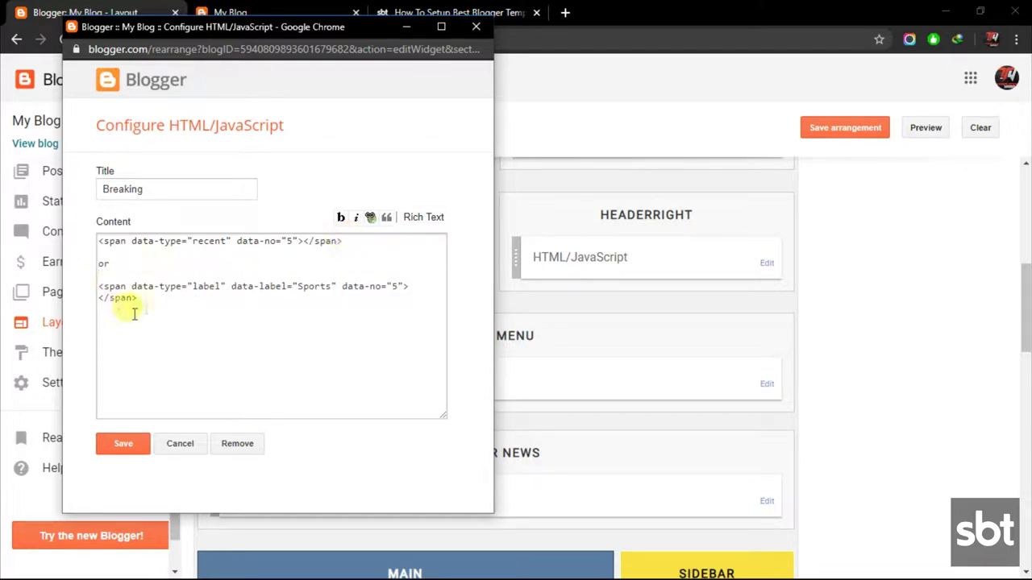
# - Delete everything below the recent-posts span code from the content, retitle the gadget "Ticker", and save it
pyautogui.moveTo(100, 252); pyautogui.dragTo(177, 307)
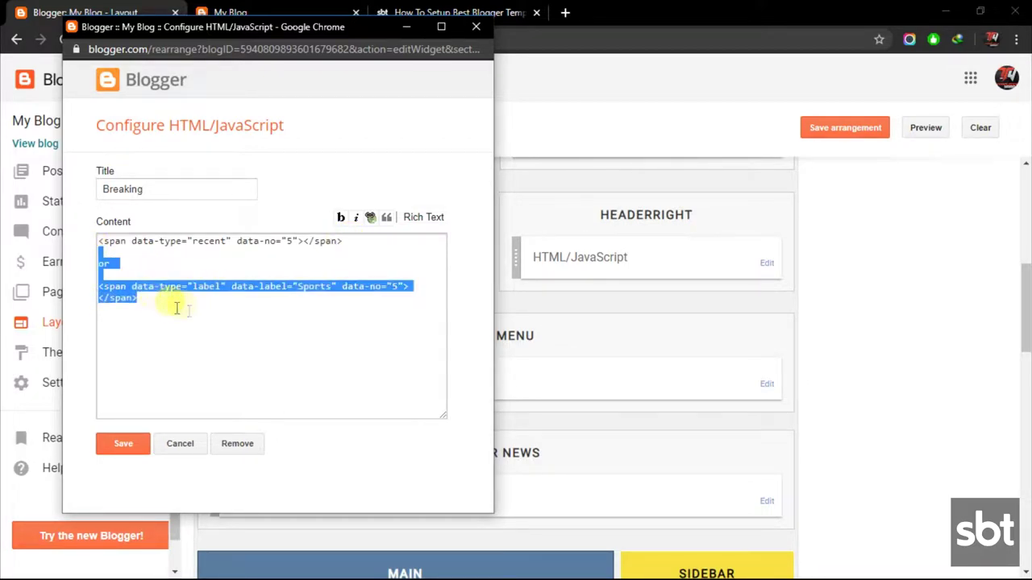
pyautogui.press('BackSpace')
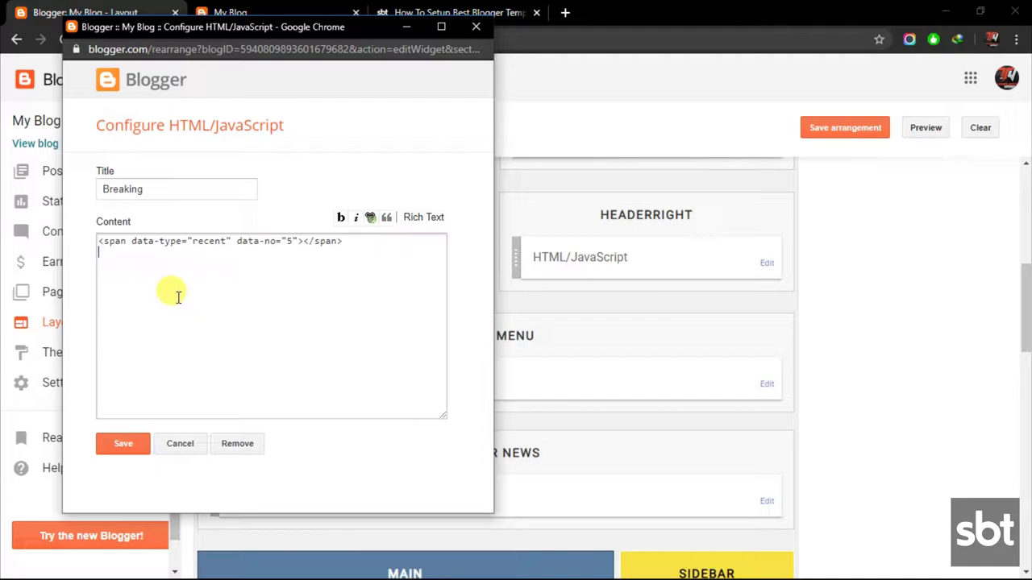
pyautogui.doubleClick(152, 189)
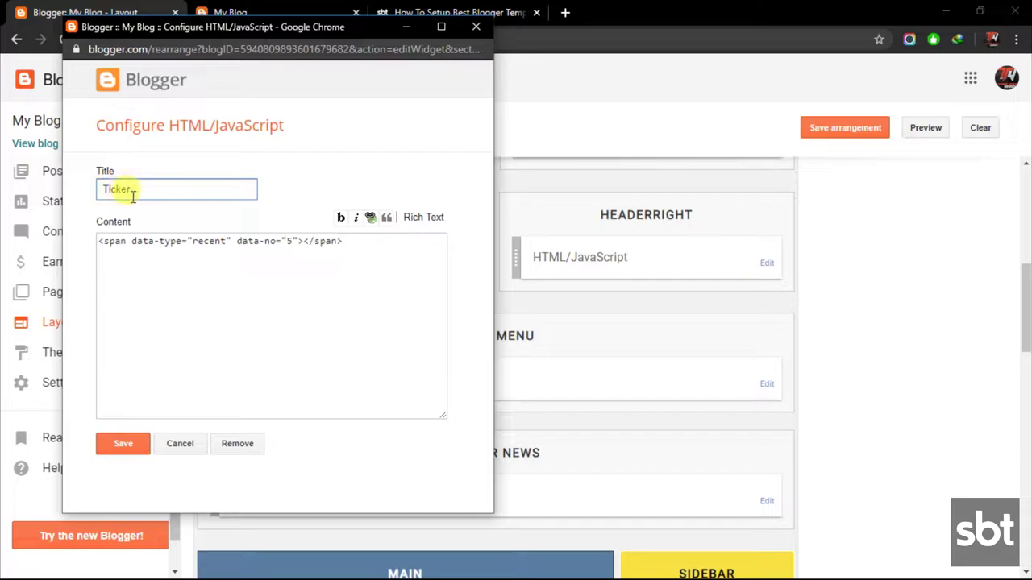
pyautogui.click(148, 456)
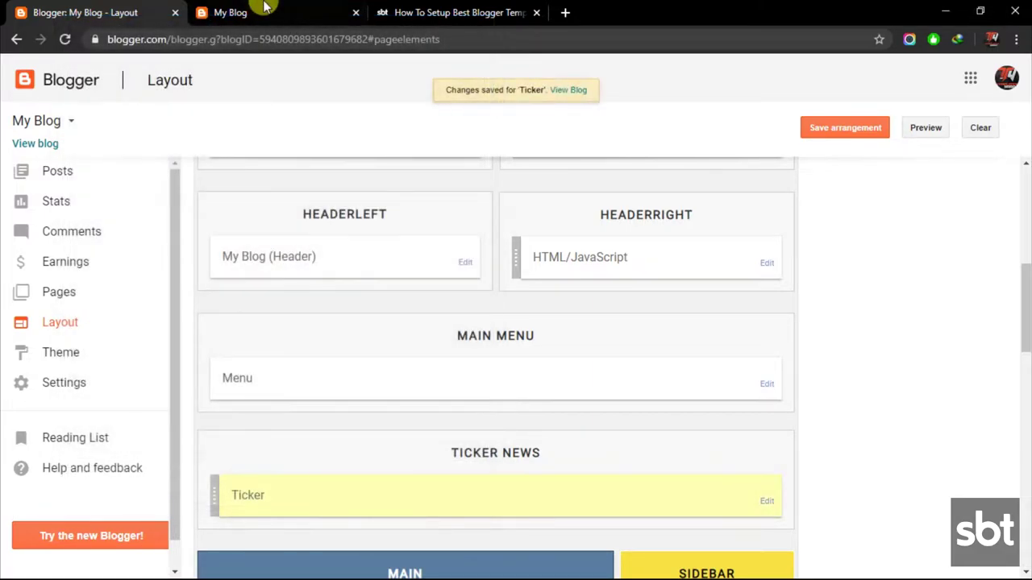
# - Reload the live blog to check the news ticker
pyautogui.click(198, 12)
pyautogui.click(64, 40)
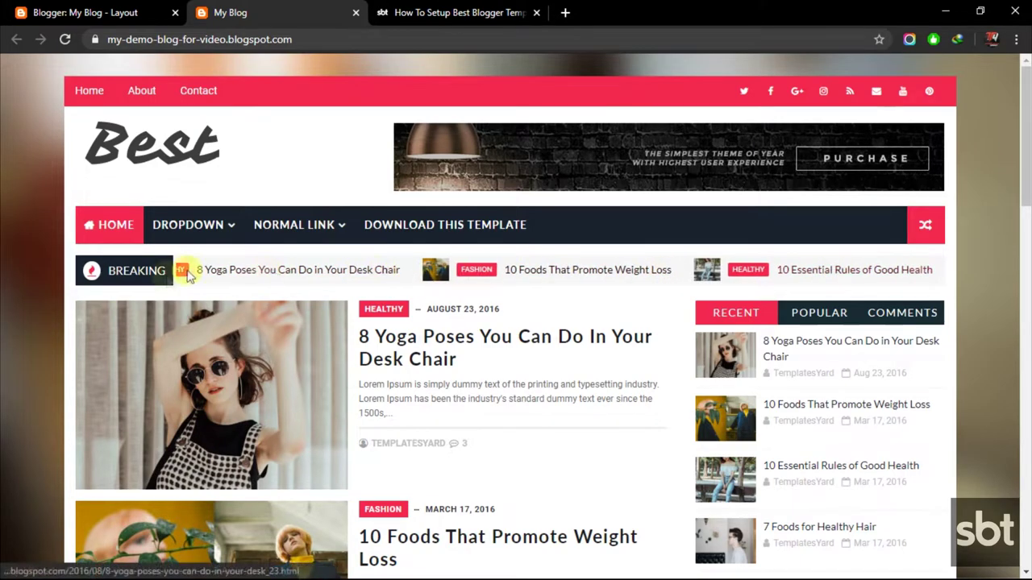
pyautogui.click(65, 39)
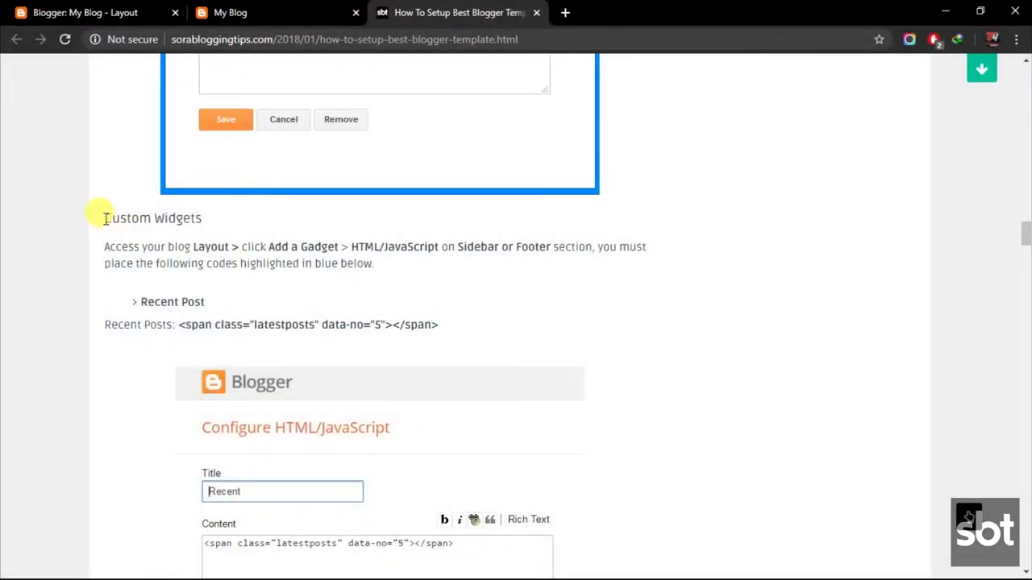
# - Read the Custom Widgets section of the documentation, examining the Recent Post, Label Posts and Recent Comments codes
pyautogui.moveTo(105, 218); pyautogui.dragTo(226, 222)
pyautogui.click(112, 248)
pyautogui.moveTo(107, 247); pyautogui.dragTo(395, 274)
pyautogui.click(129, 304)
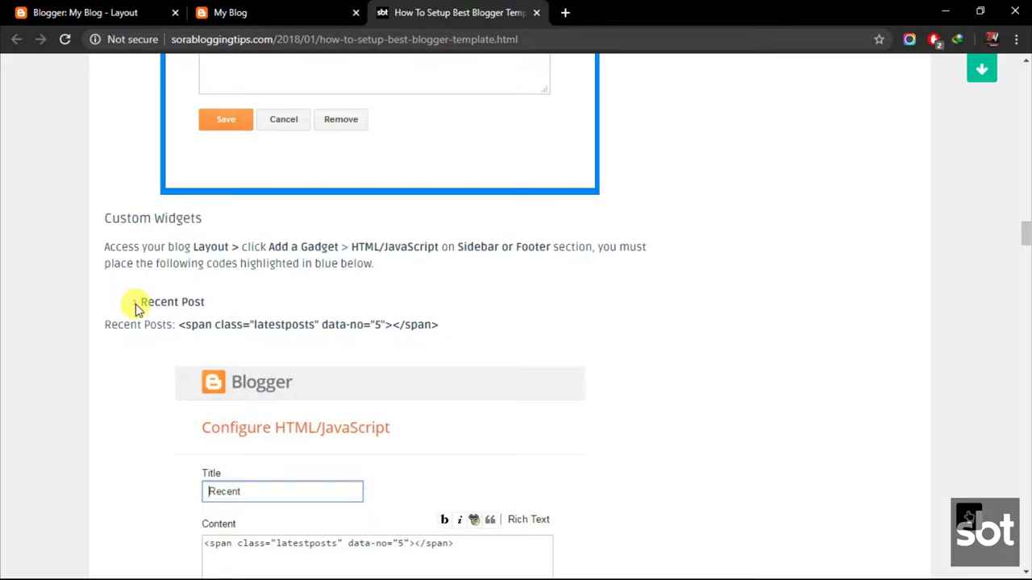
pyautogui.moveTo(135, 305); pyautogui.dragTo(447, 328)
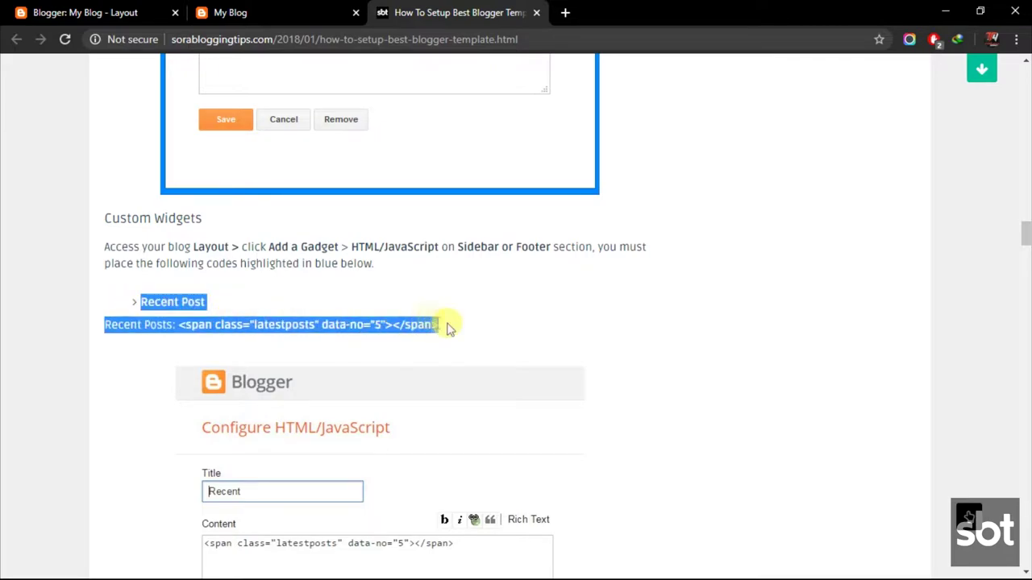
pyautogui.click(405, 331)
pyautogui.scroll(-6, 403, 347)
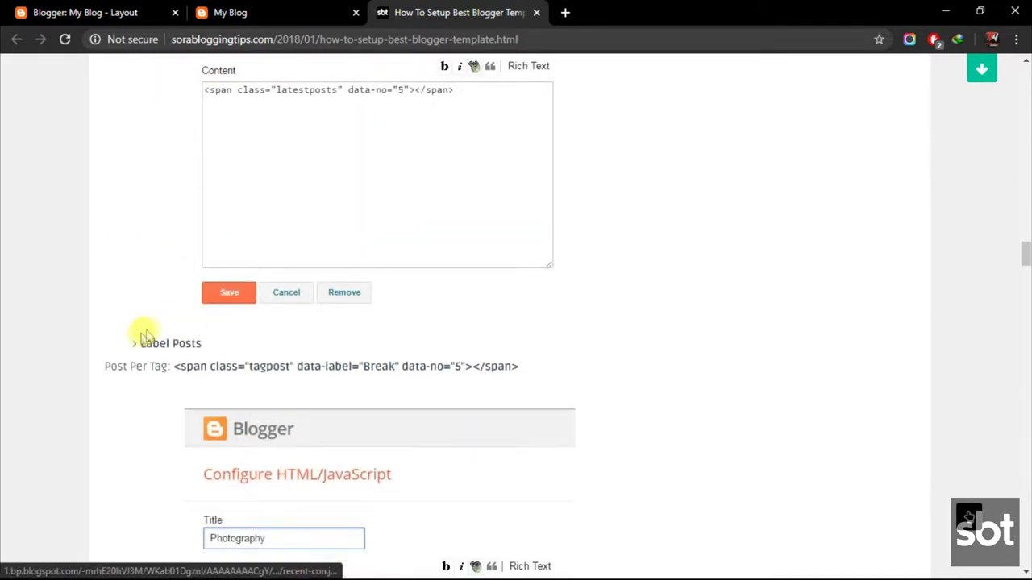
pyautogui.moveTo(188, 344); pyautogui.dragTo(495, 367)
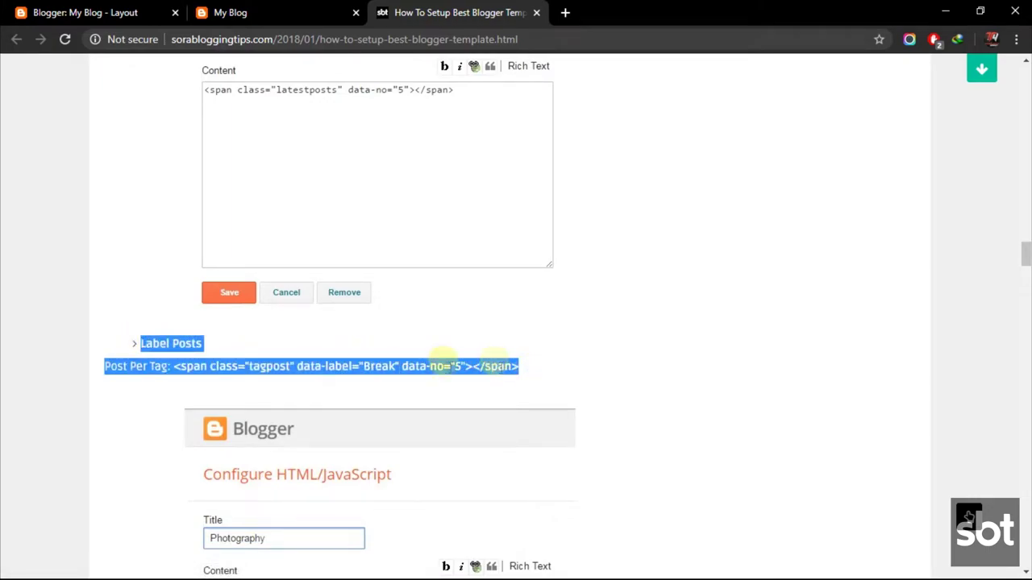
pyautogui.click(364, 379)
pyautogui.scroll(-5, 280, 375)
pyautogui.moveTo(141, 312); pyautogui.dragTo(517, 343)
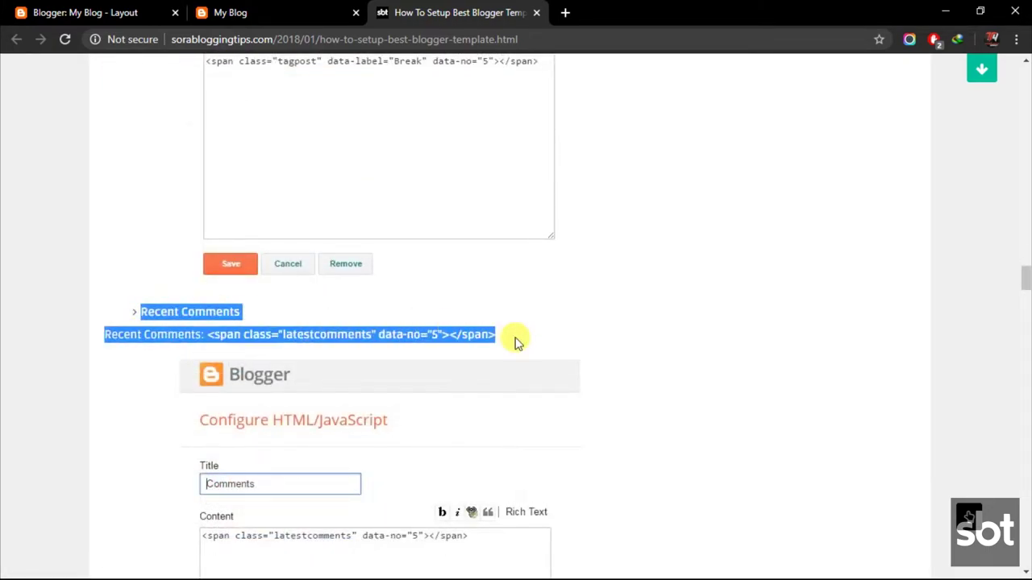
pyautogui.click(360, 346)
pyautogui.scroll(-4, 358, 345)
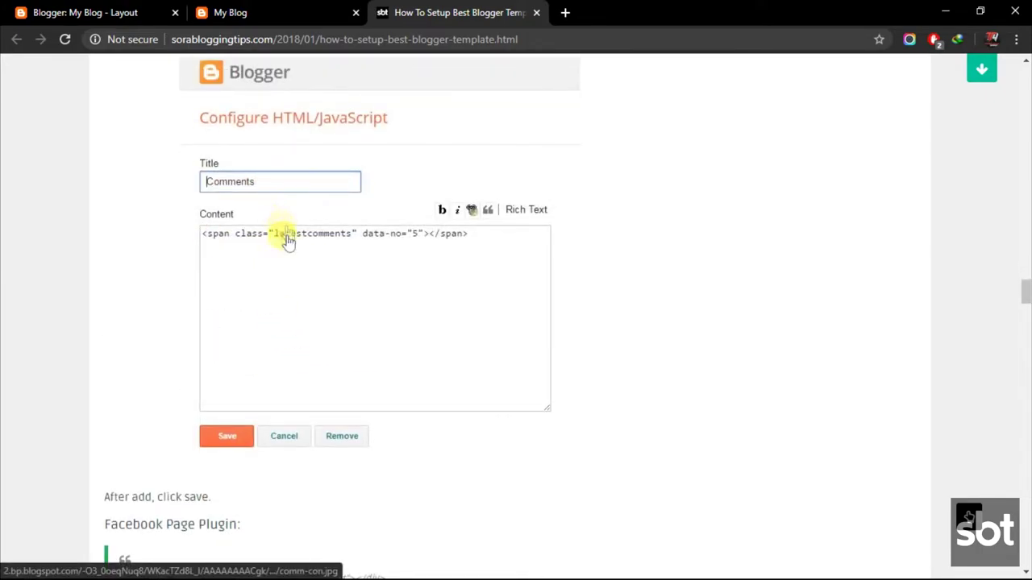
# - Copy the Recent Posts code <span class="latestposts" data-no="5"></span> from the documentation's Custom Widgets section
pyautogui.scroll(8, 286, 234)
pyautogui.scroll(6, 233, 230)
pyautogui.moveTo(182, 250); pyautogui.dragTo(433, 245)
pyautogui.rightClick(433, 243)
pyautogui.click(459, 260)
# - Replace the content of the Recent gadget in the layout's Tab 01 section with the copied code and save it
pyautogui.click(88, 12)
pyautogui.scroll(-4, 766, 379)
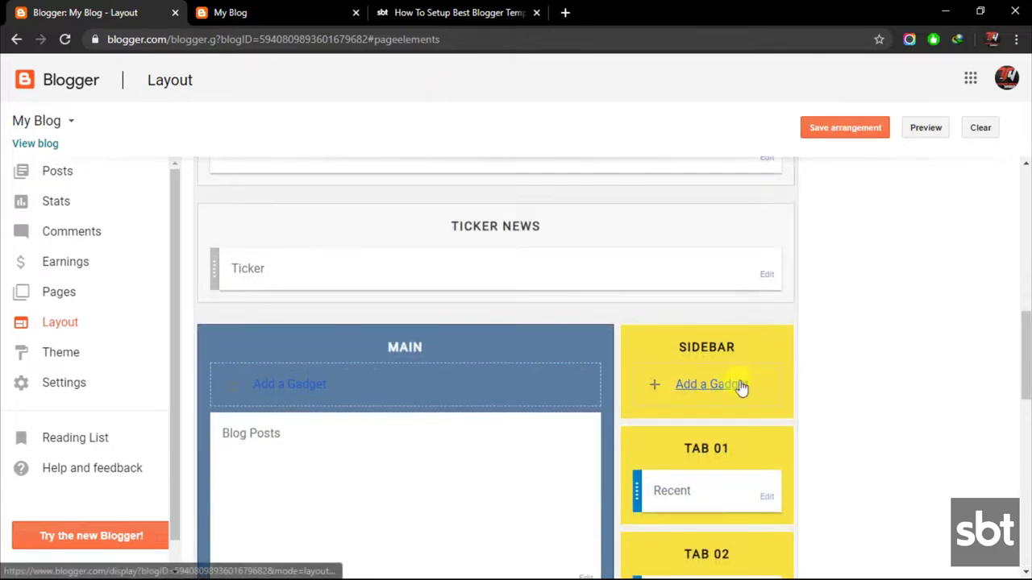
pyautogui.click(766, 346)
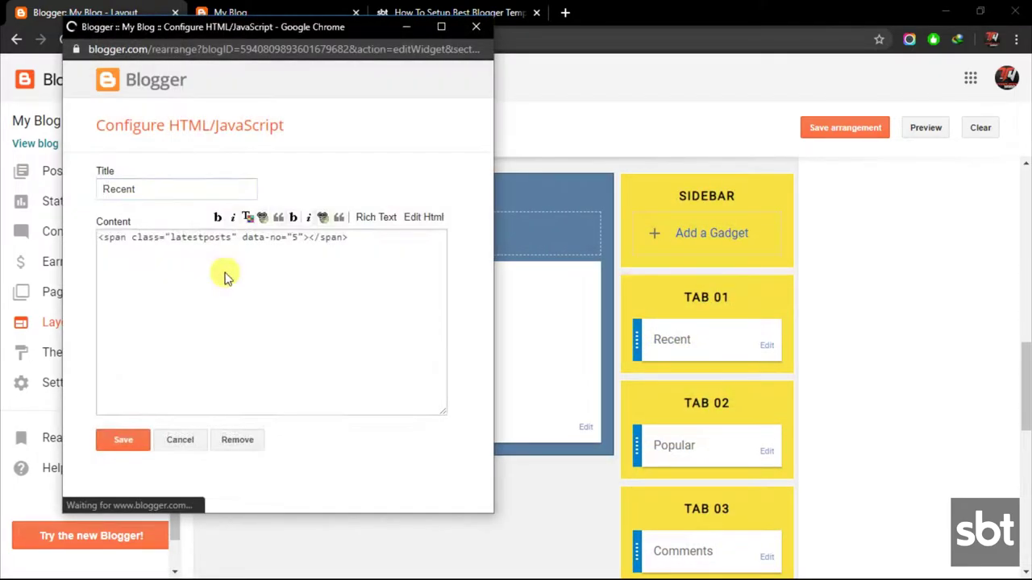
pyautogui.hotkey('ctrl', 'a')
pyautogui.rightClick(221, 265)
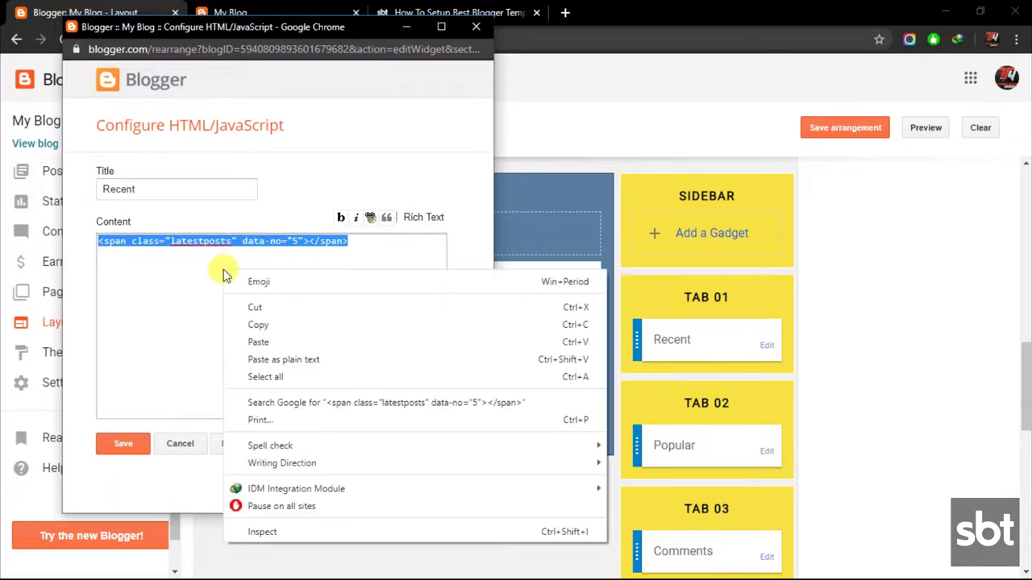
pyautogui.click(265, 345)
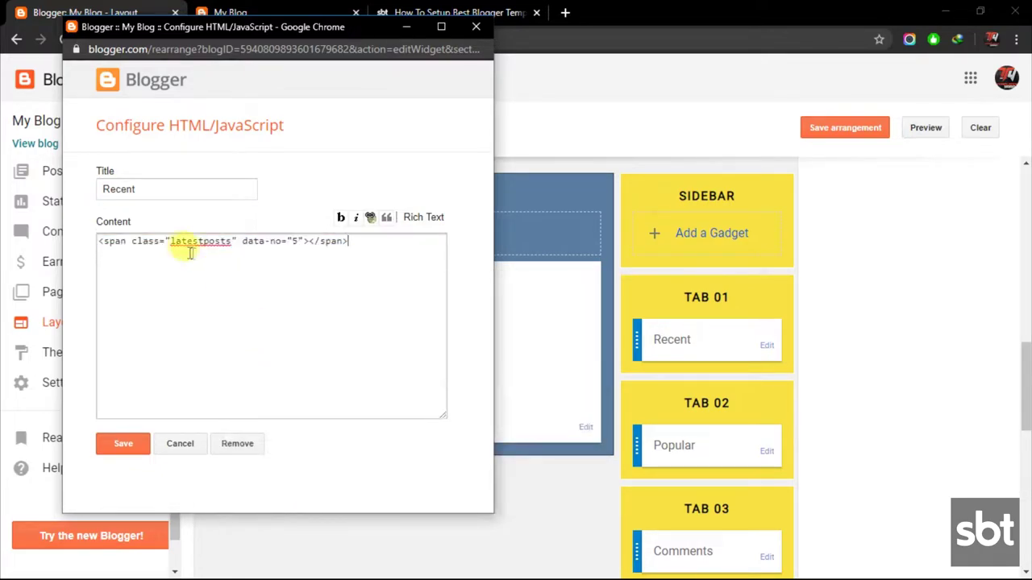
pyautogui.click(139, 444)
# - Inspect the live blog's Comments tab, sidebar widgets and footer
pyautogui.click(282, 10)
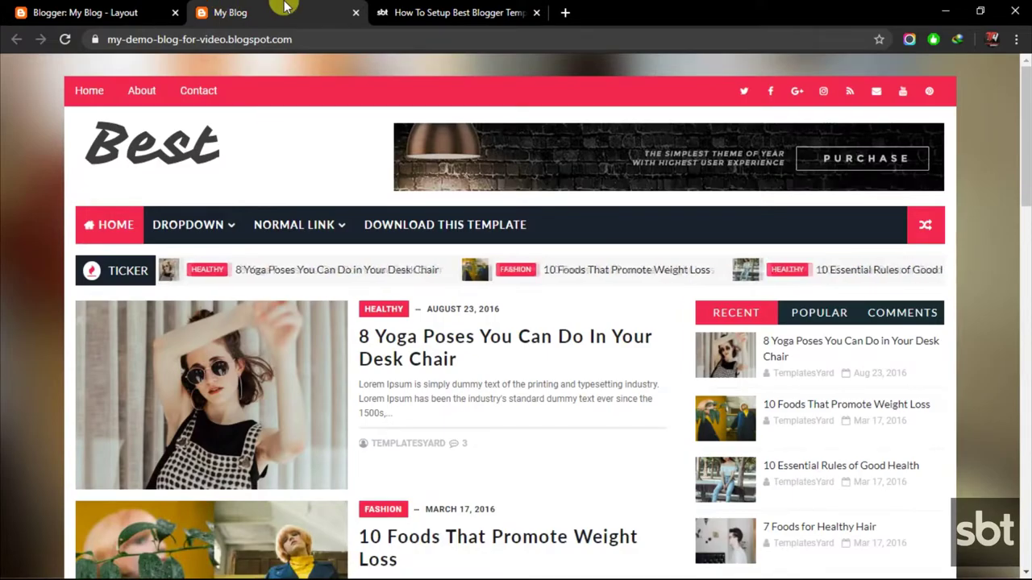
pyautogui.scroll(-3, 770, 496)
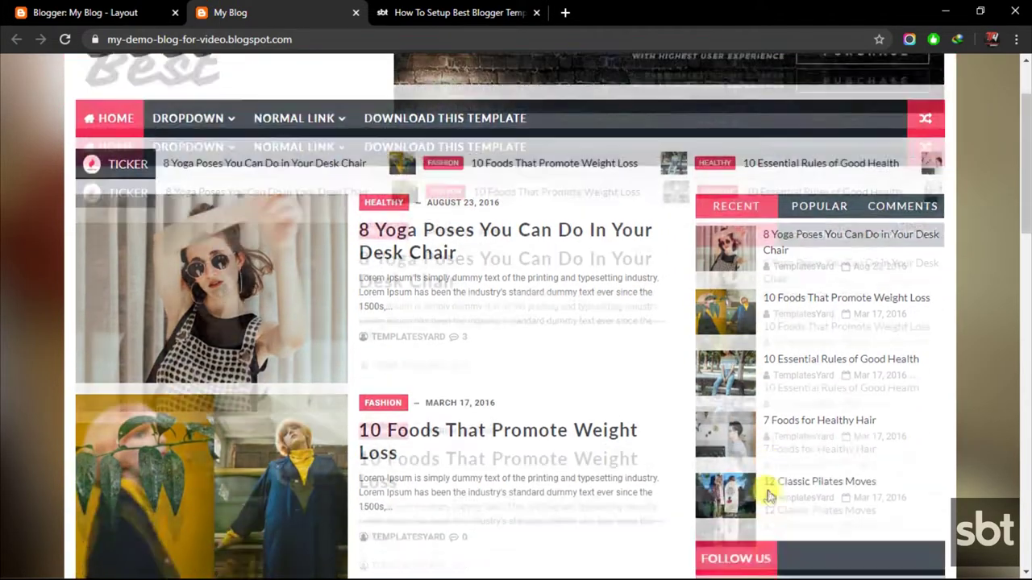
pyautogui.click(877, 86)
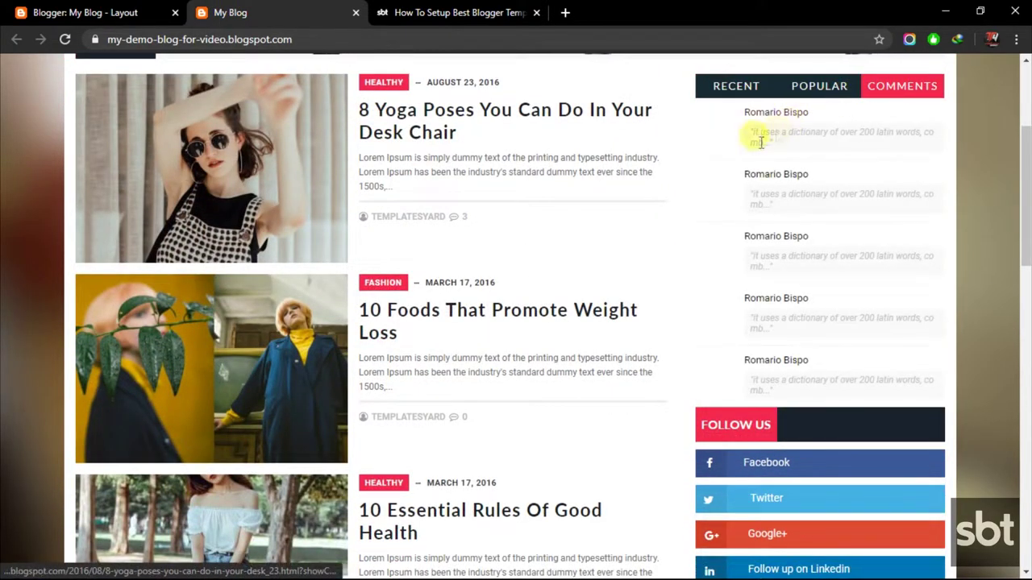
pyautogui.scroll(-5, 732, 277)
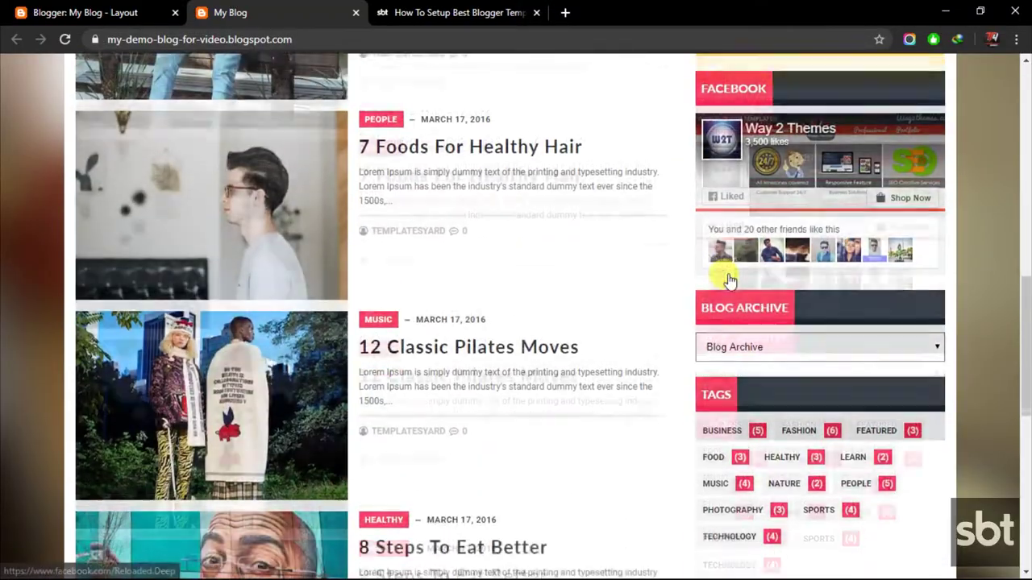
pyautogui.scroll(-3, 730, 278)
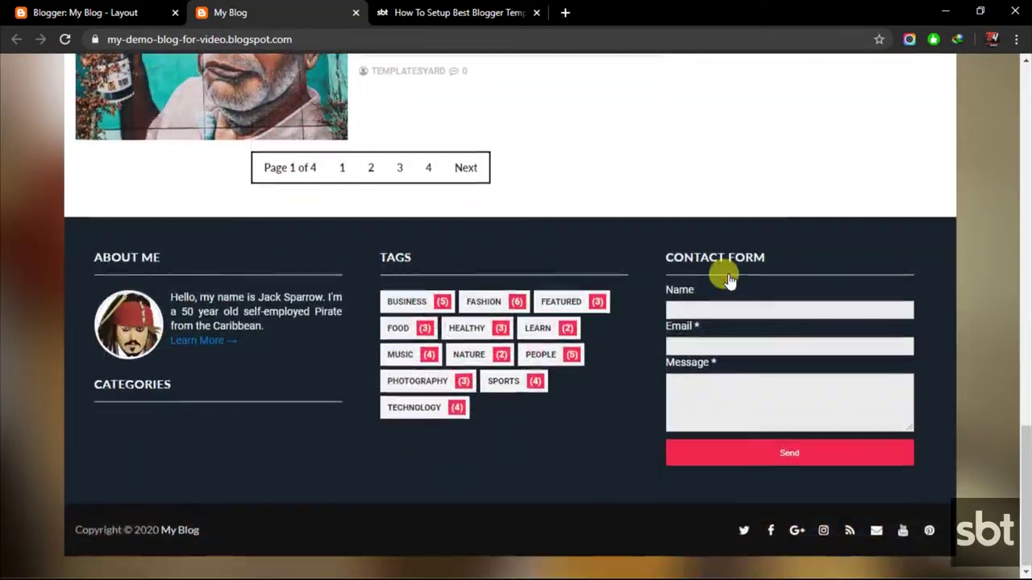
pyautogui.scroll(10, 730, 278)
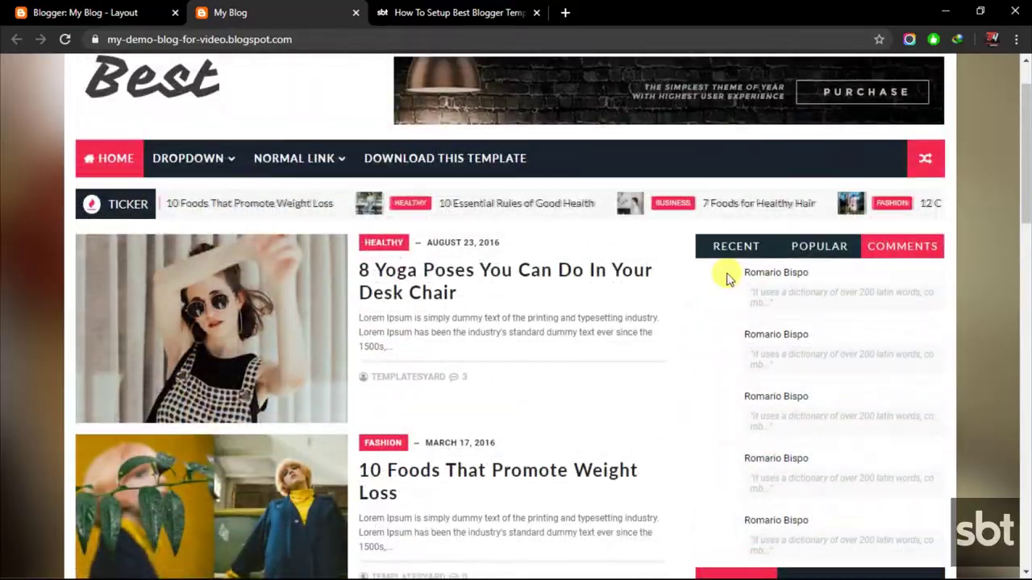
pyautogui.scroll(1, 725, 274)
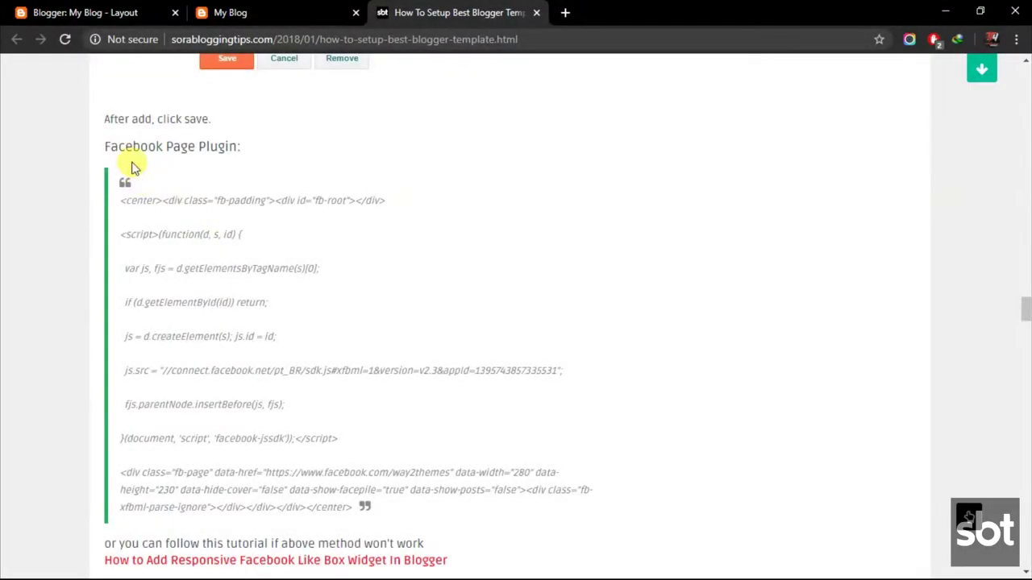
# - Copy the whole Facebook Page Plugin code block from the documentation
pyautogui.moveTo(105, 146); pyautogui.dragTo(218, 146)
pyautogui.click(131, 197)
pyautogui.moveTo(122, 198); pyautogui.dragTo(355, 506)
pyautogui.rightClick(262, 368)
pyautogui.click(291, 376)
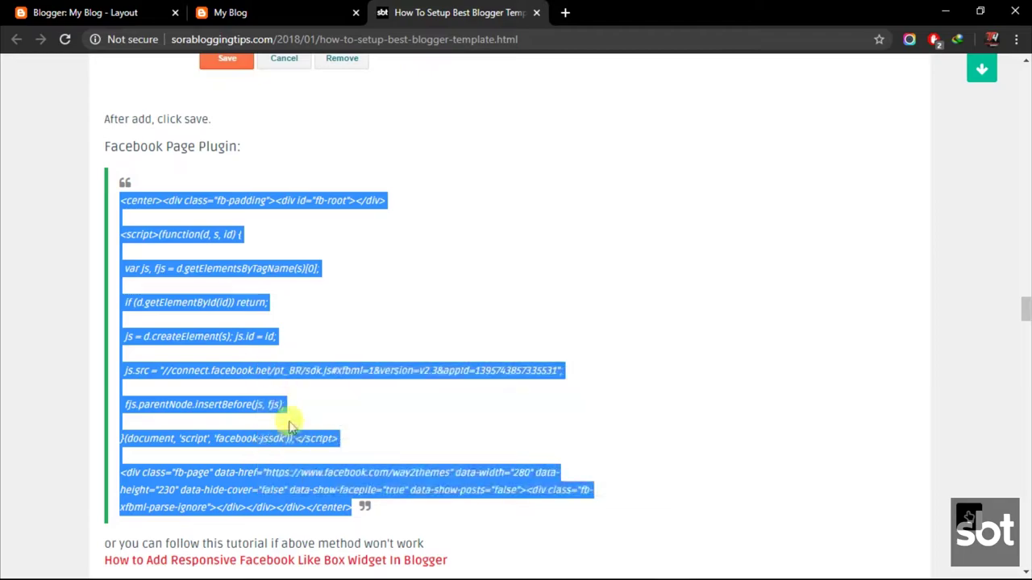
pyautogui.scroll(-1, 149, 423)
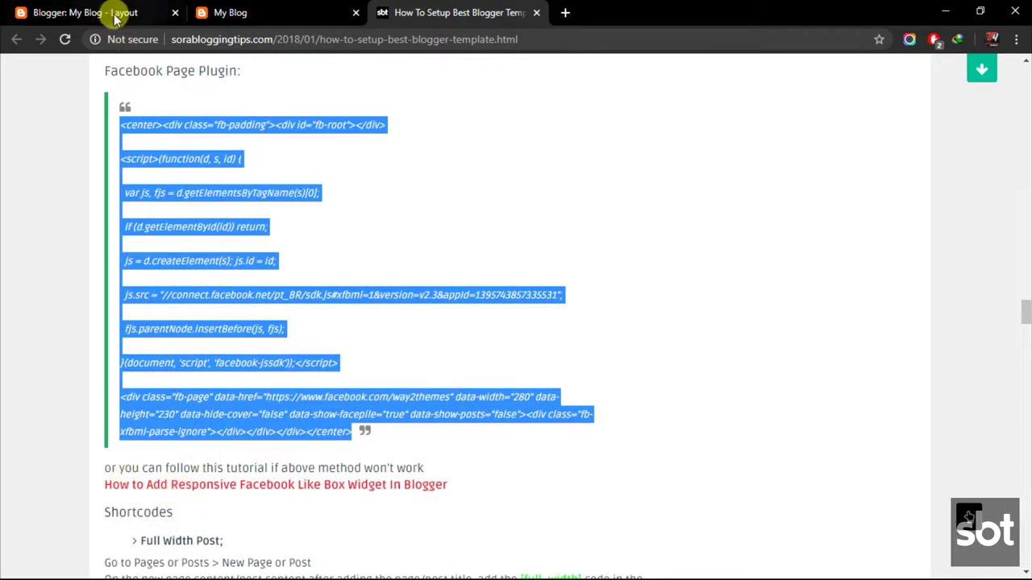
# - Open the Facebook gadget in the layout's Sidebar1 section, review its content code, and save the gadget
pyautogui.click(169, 13)
pyautogui.scroll(-5, 790, 334)
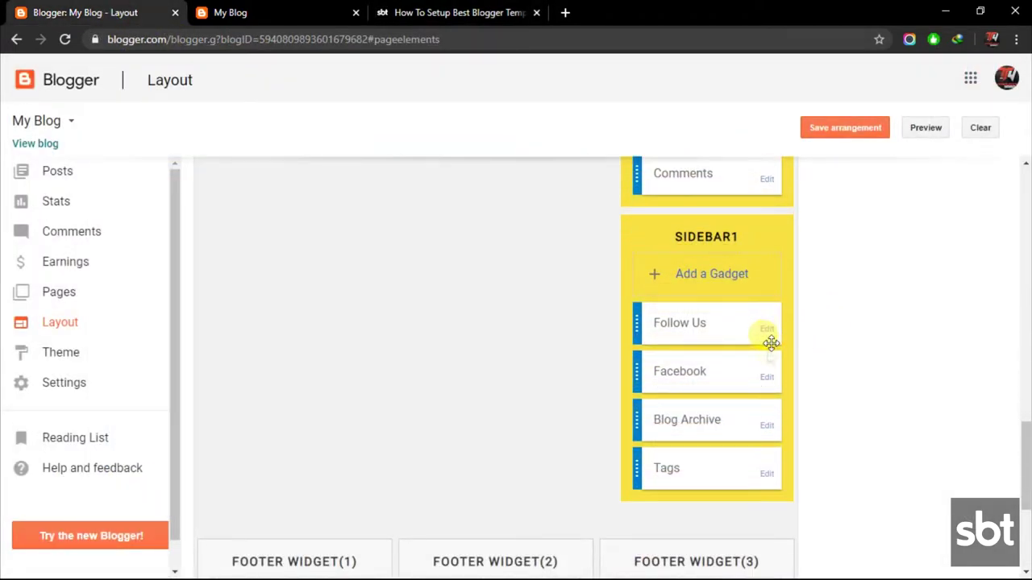
pyautogui.click(765, 384)
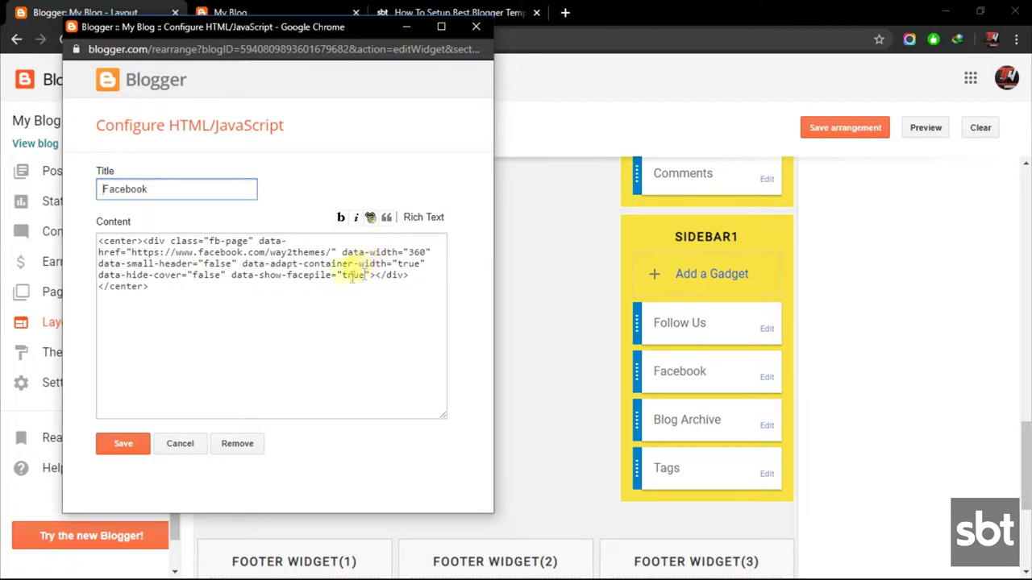
pyautogui.click(322, 275)
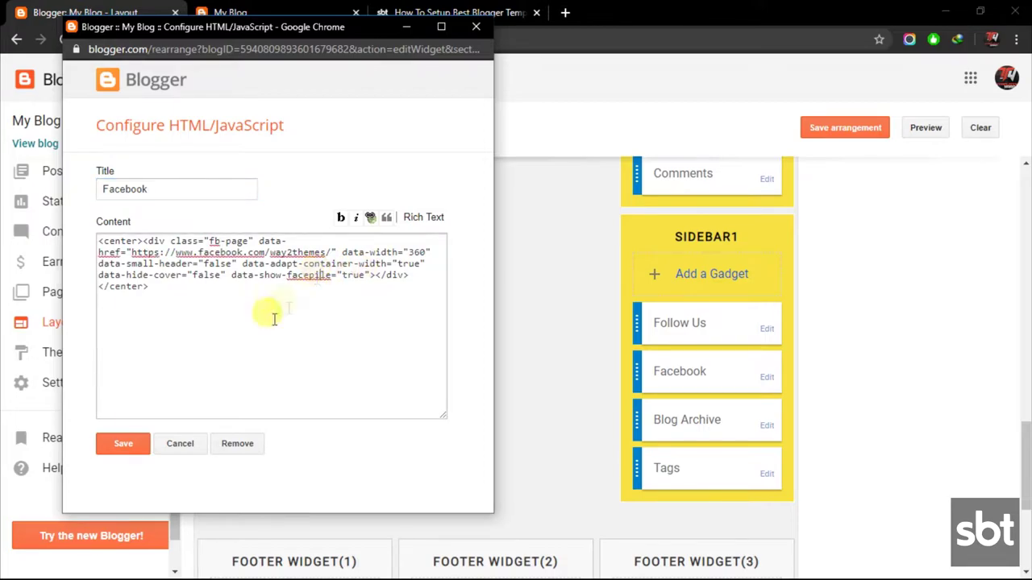
pyautogui.click(141, 452)
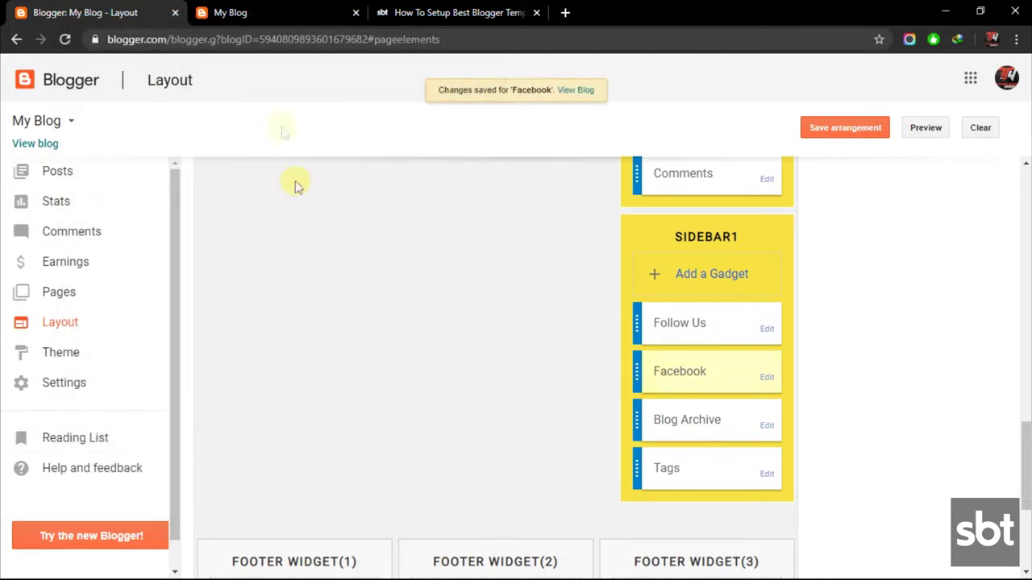
# - Check the Facebook widget and the other sidebar sections on the live blog
pyautogui.click(255, 8)
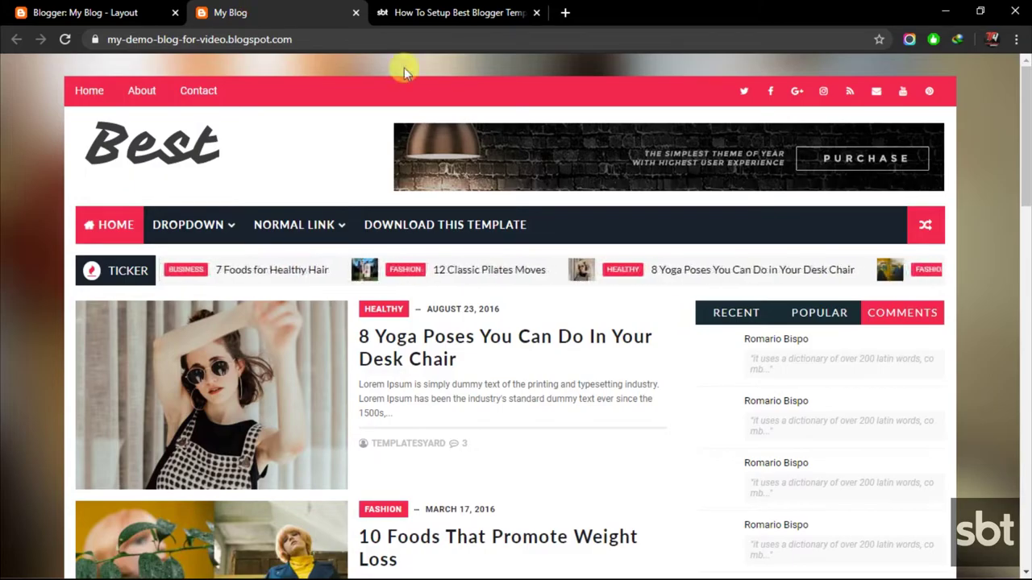
pyautogui.scroll(-3, 416, 256)
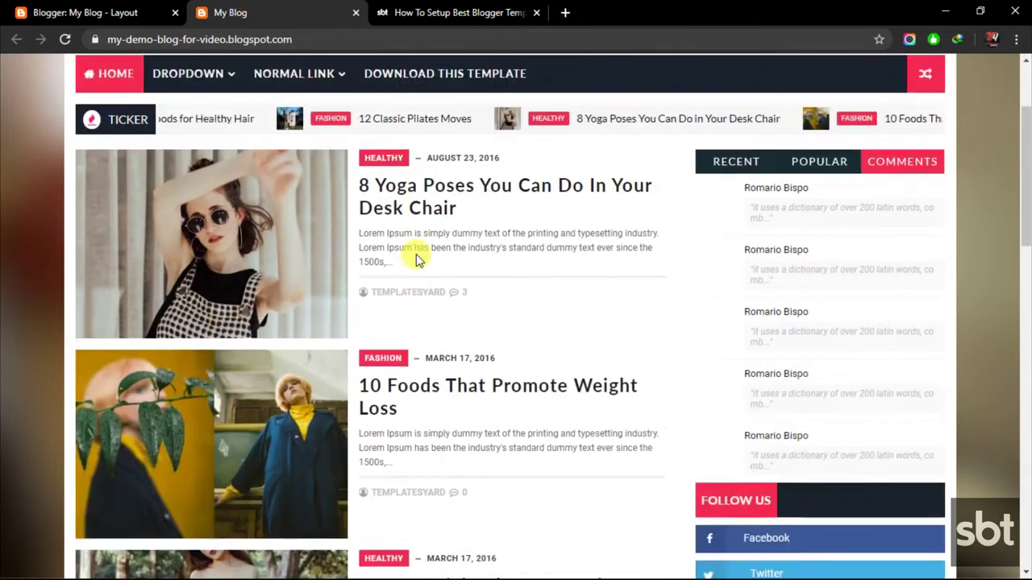
pyautogui.scroll(-1, 416, 256)
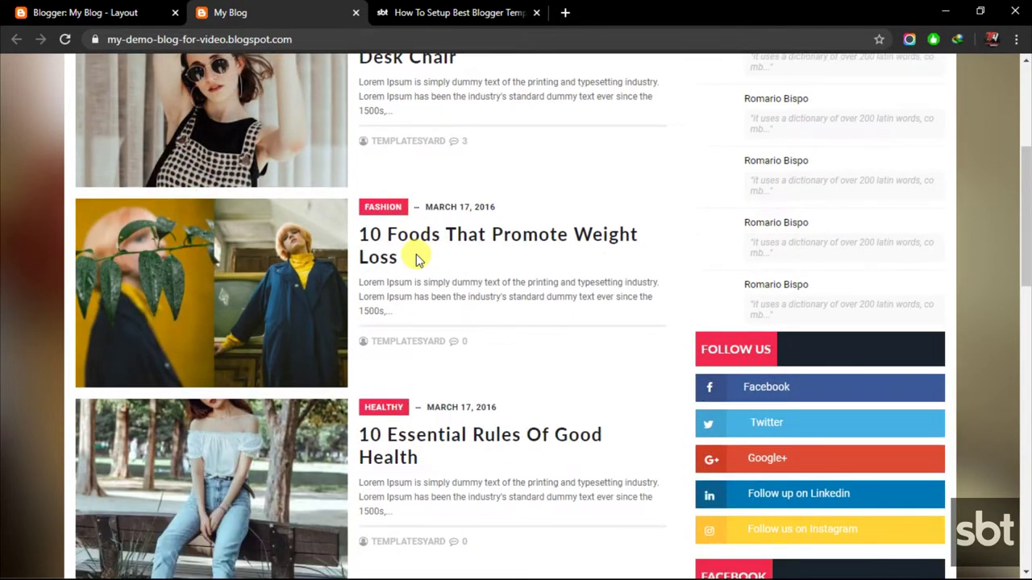
pyautogui.scroll(-7, 415, 256)
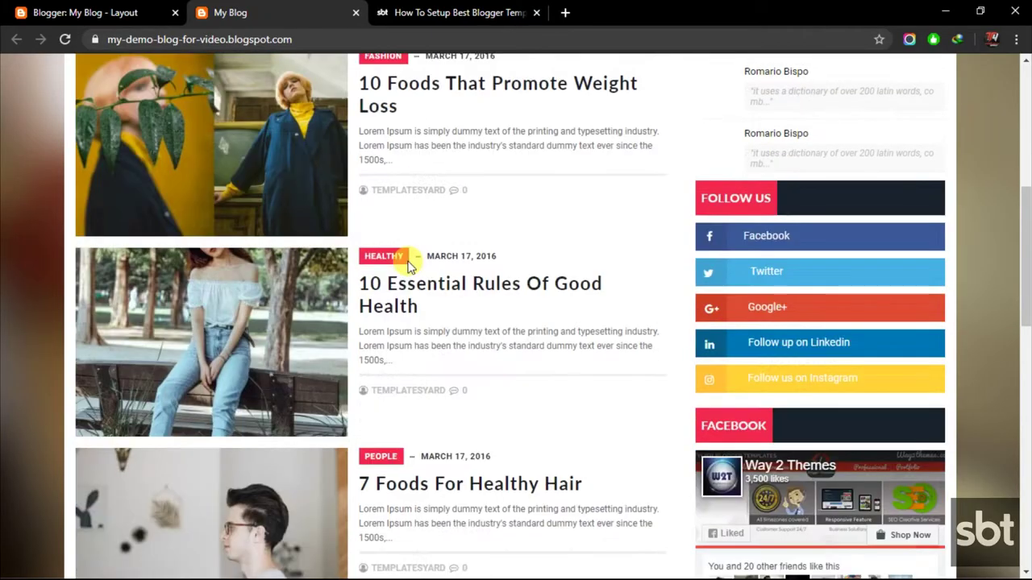
pyautogui.scroll(-3, 408, 266)
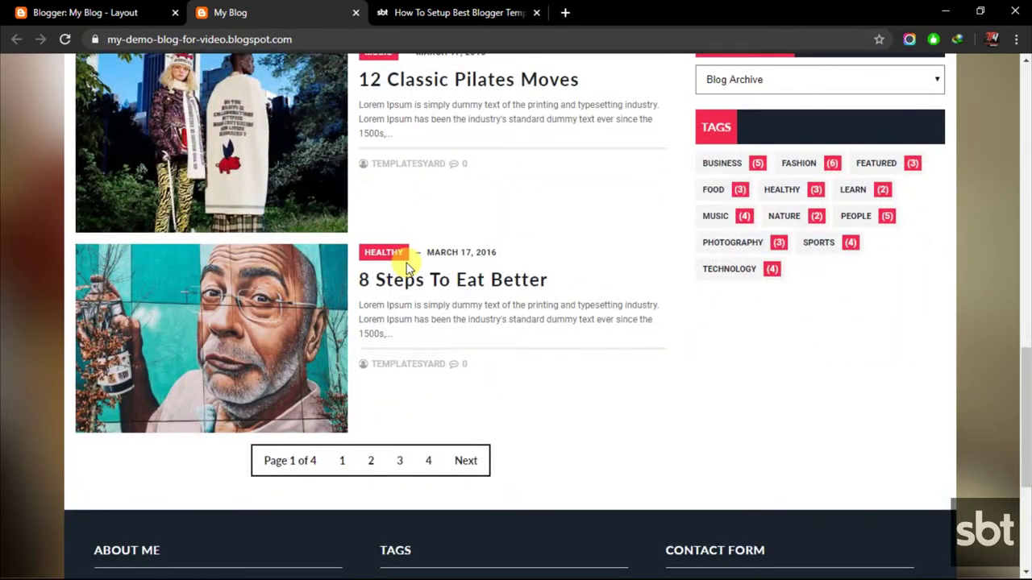
pyautogui.scroll(6, 416, 290)
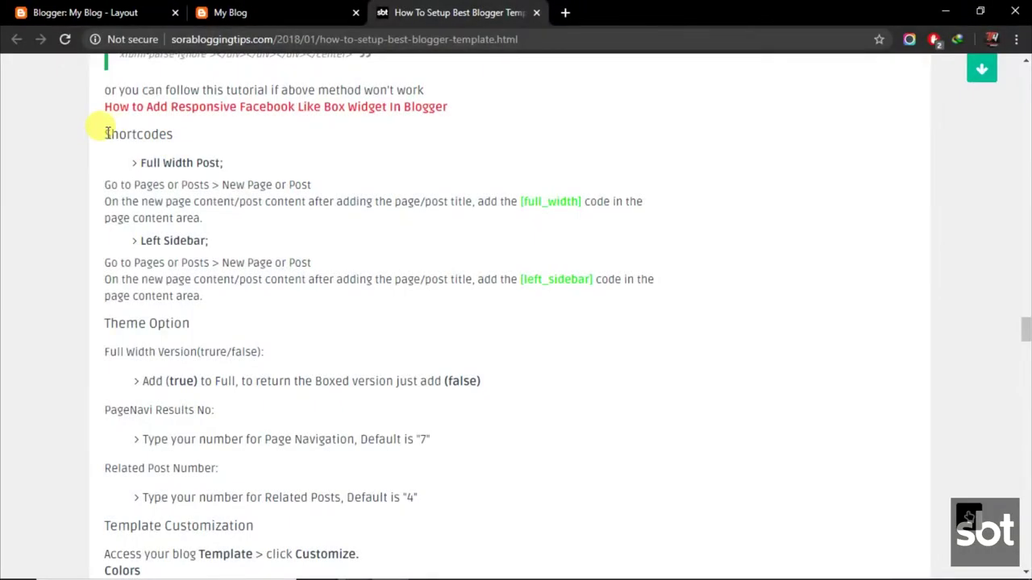
# - Read the Shortcodes section of the documentation and copy the [full_width] shortcode
pyautogui.moveTo(105, 134); pyautogui.dragTo(174, 135)
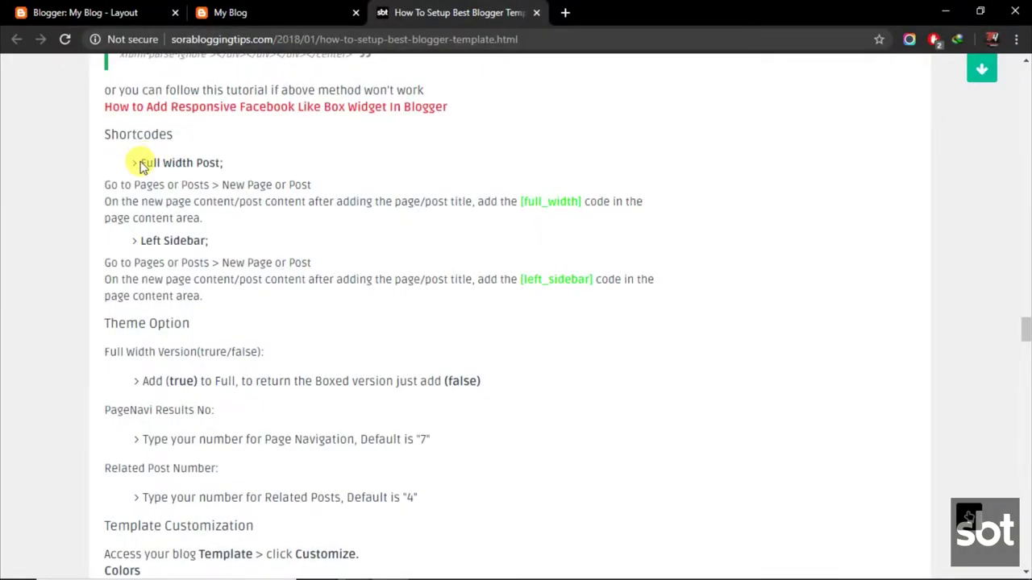
pyautogui.moveTo(141, 162); pyautogui.dragTo(208, 296)
pyautogui.click(208, 206)
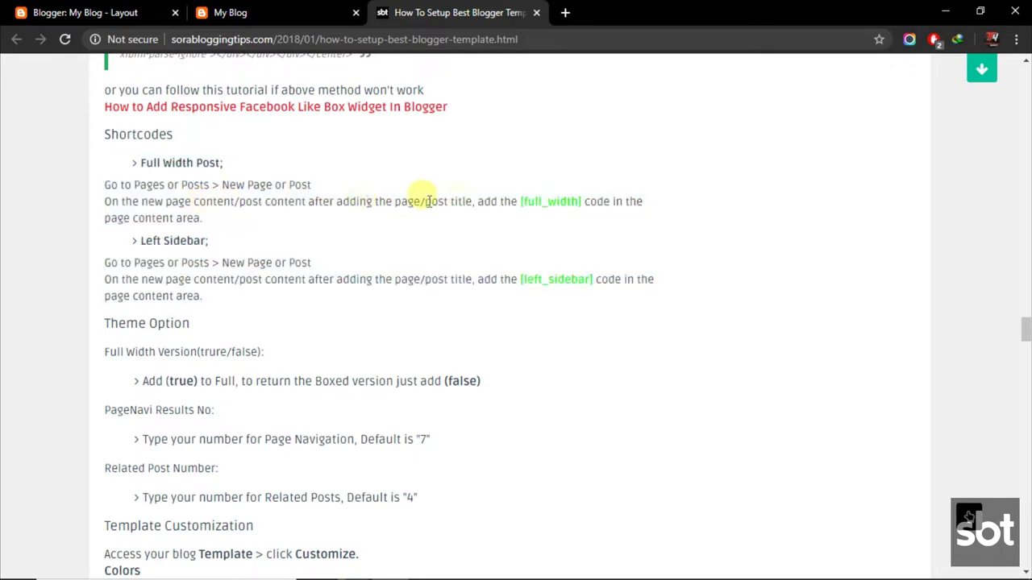
pyautogui.rightClick(584, 201)
pyautogui.click(586, 213)
# - Add the [full_width] shortcode at the end of the post "8 Yoga Poses You Can Do in Your Desk Chair" and update the post
pyautogui.click(106, 6)
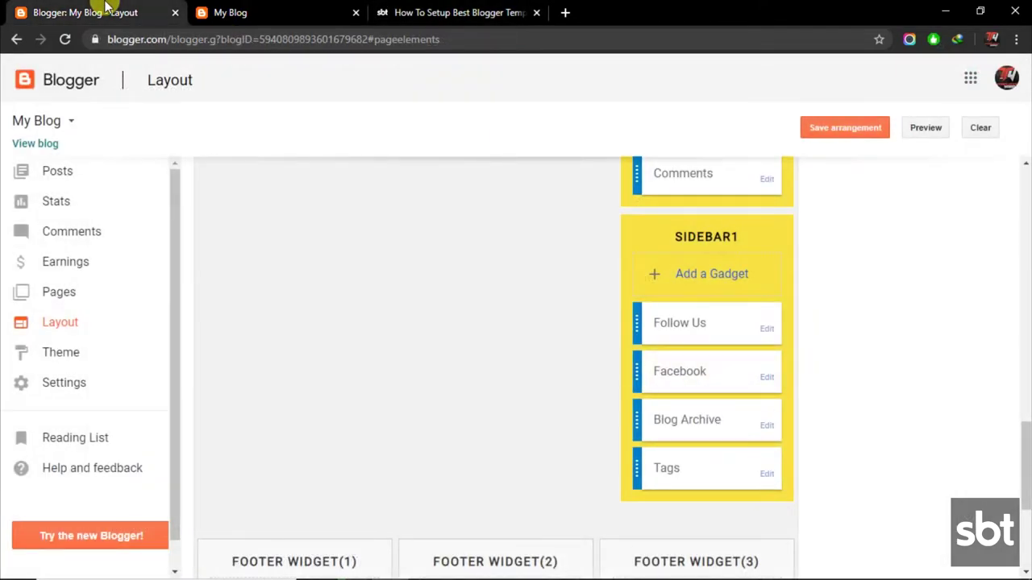
pyautogui.scroll(15, 401, 337)
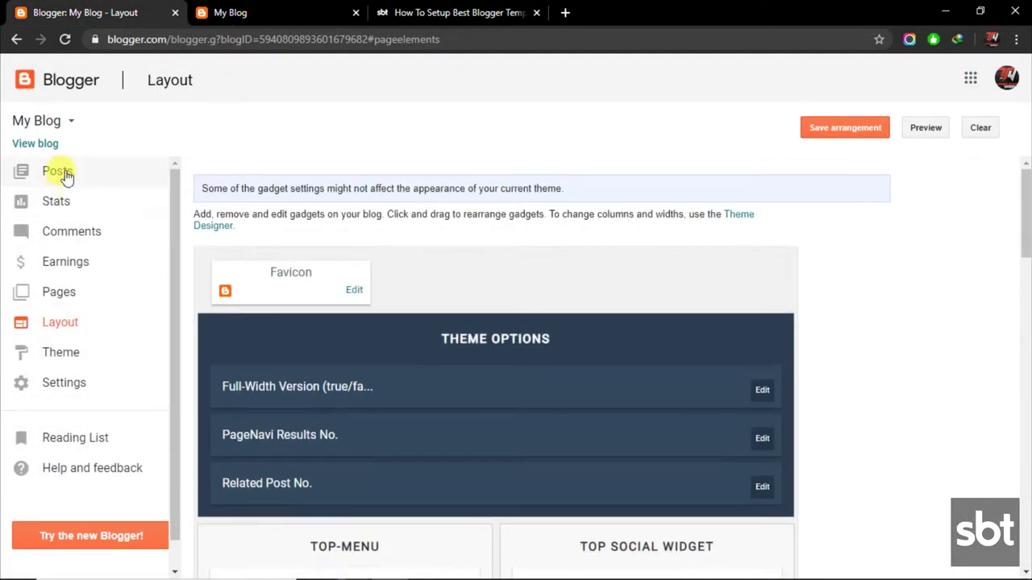
pyautogui.click(65, 174)
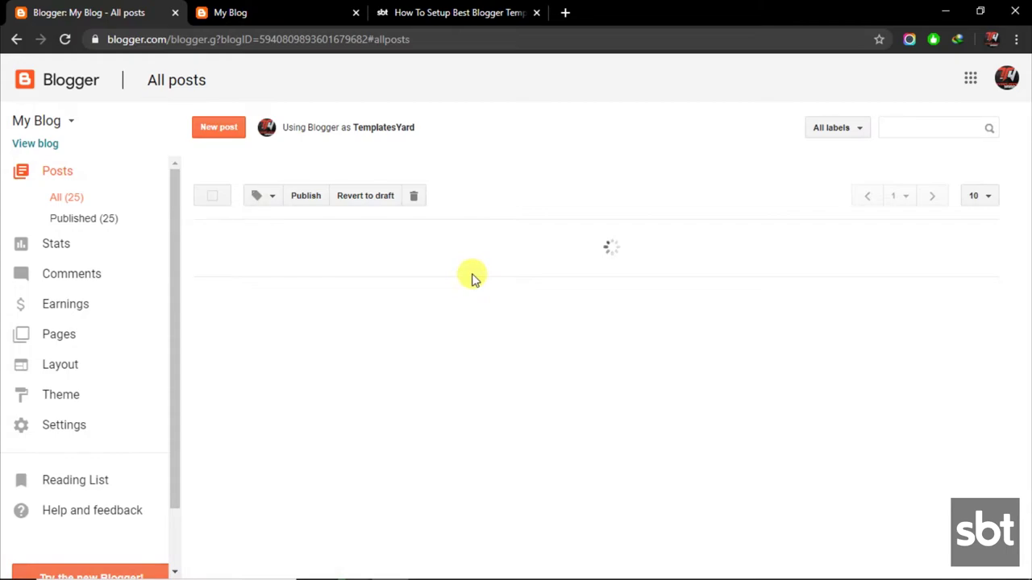
pyautogui.moveTo(414, 246)
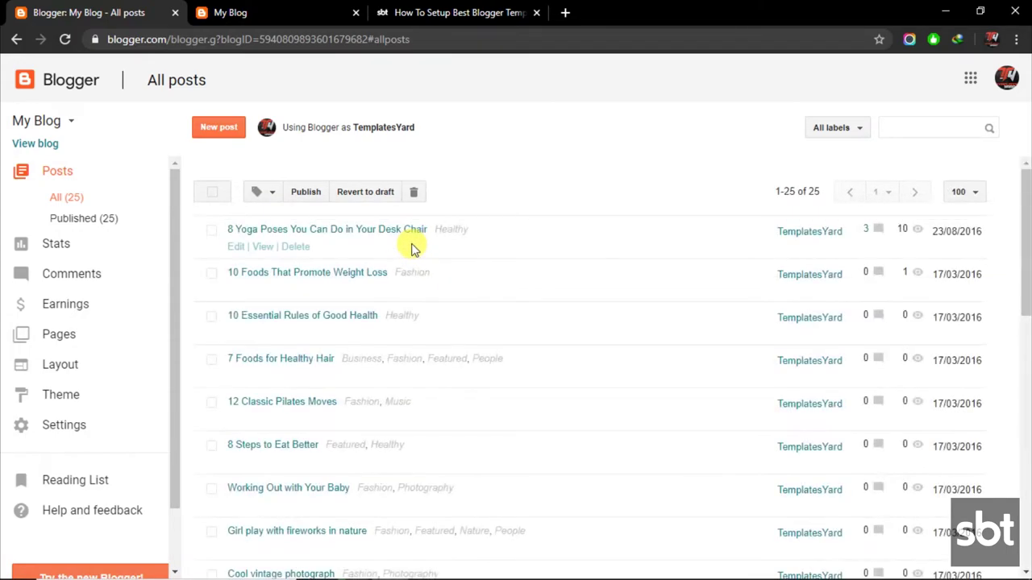
pyautogui.click(235, 250)
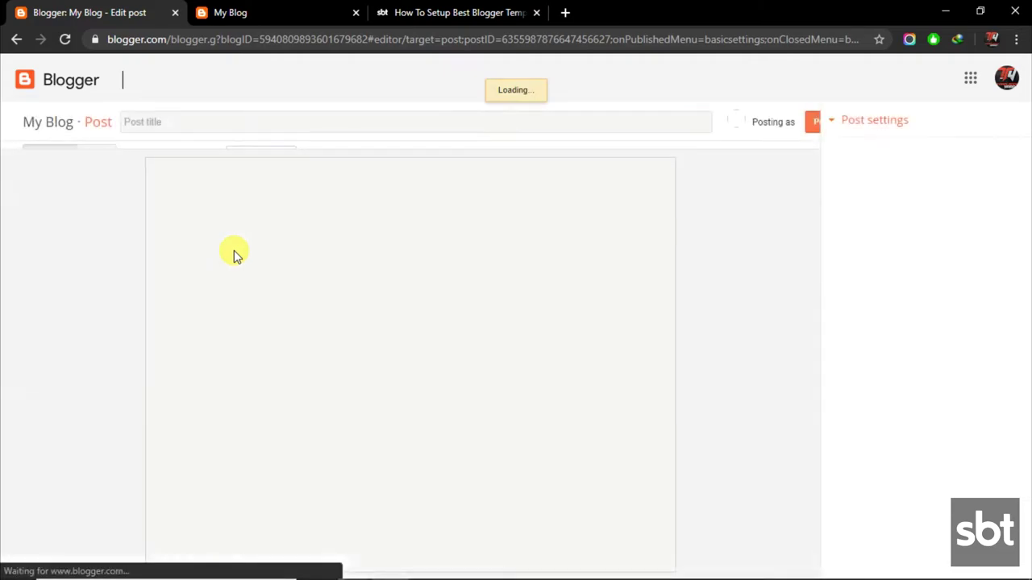
pyautogui.scroll(-10, 395, 457)
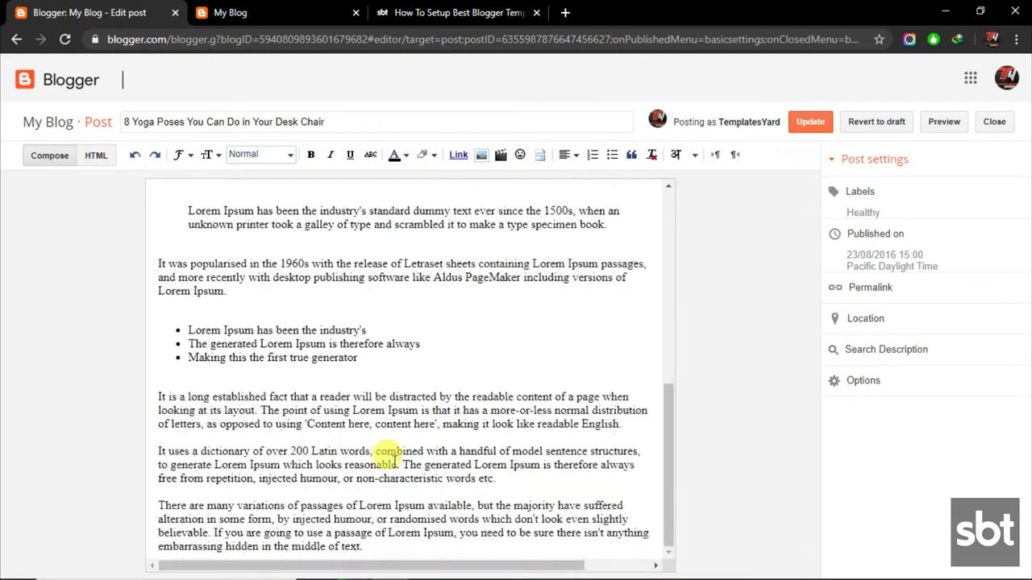
pyautogui.click(377, 546)
pyautogui.hotkey('ctrl', 'v')
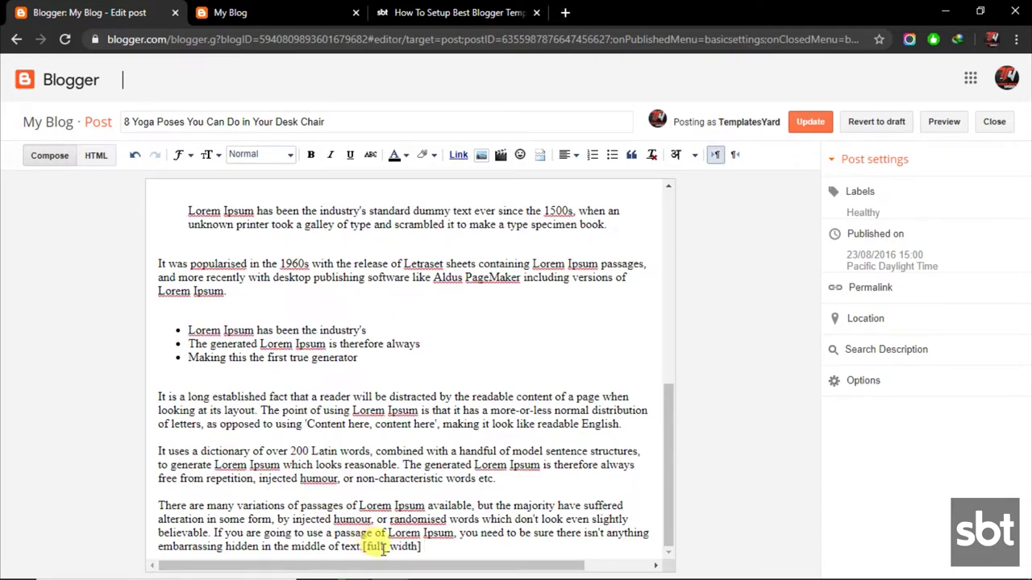
pyautogui.click(810, 125)
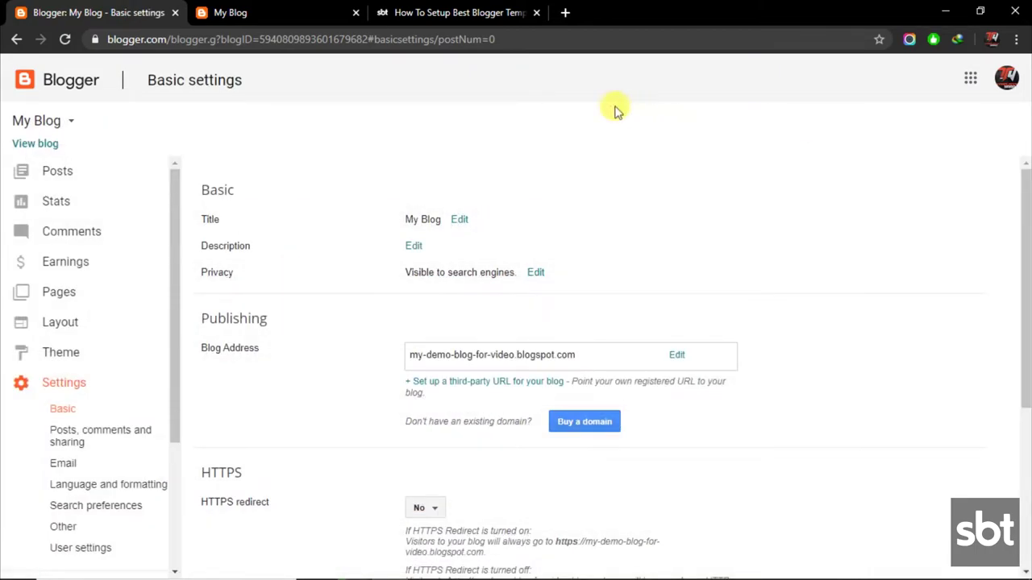
# - Reload the live blog and check the layout of the "8 Yoga Poses You Can Do in Your Desk Chair" post
pyautogui.click(234, 12)
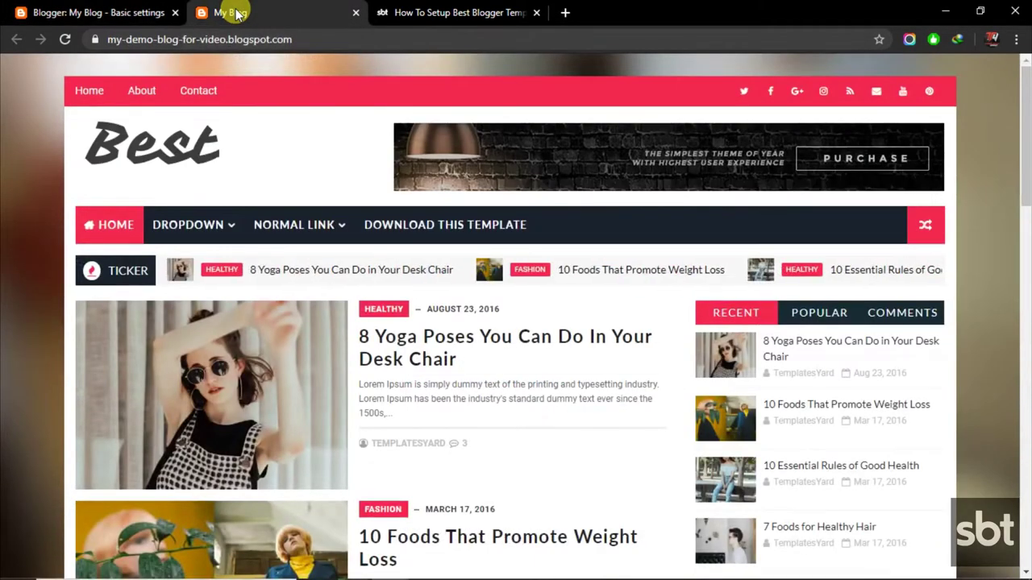
pyautogui.click(67, 39)
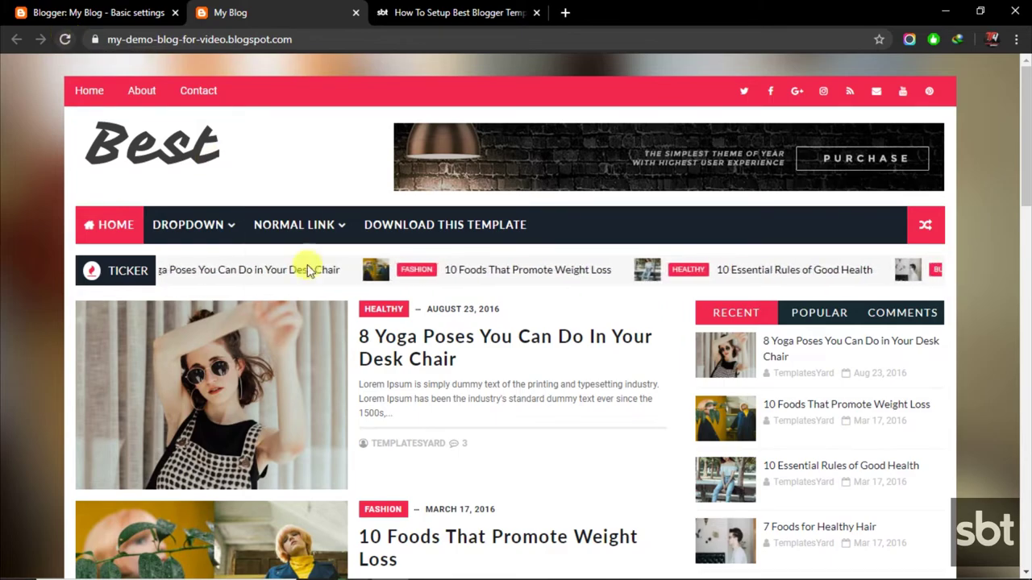
pyautogui.click(383, 345)
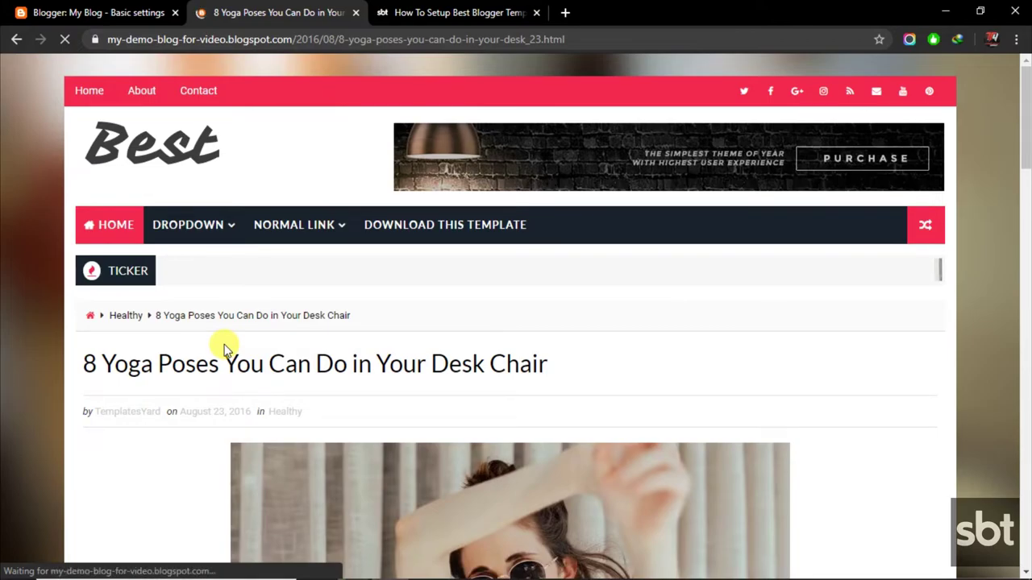
pyautogui.scroll(-10, 225, 347)
pyautogui.scroll(10, 640, 300)
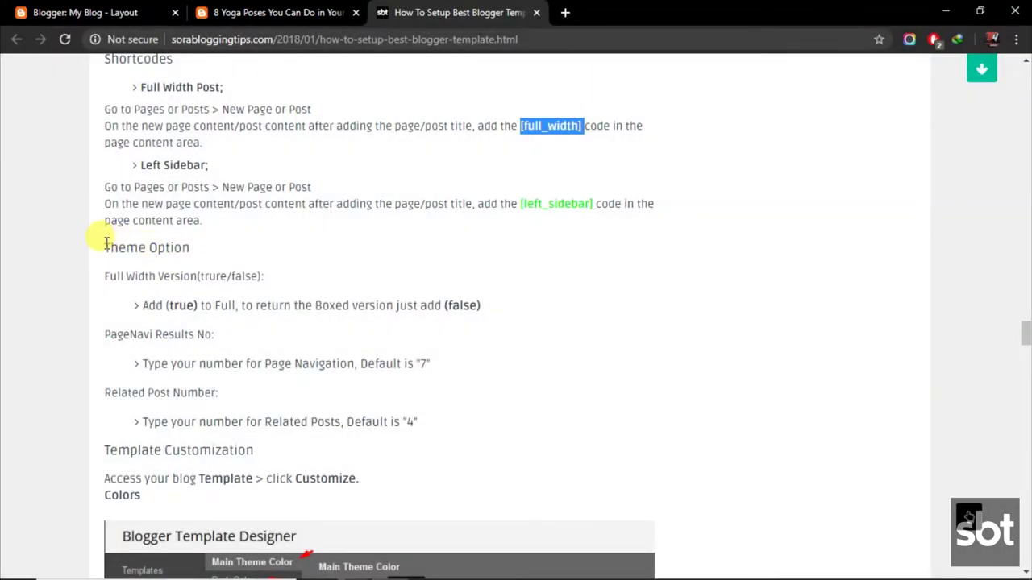
# - Read the Theme Option section of the documentation on full width, PageNavi results and related post number
pyautogui.moveTo(106, 242); pyautogui.dragTo(167, 242)
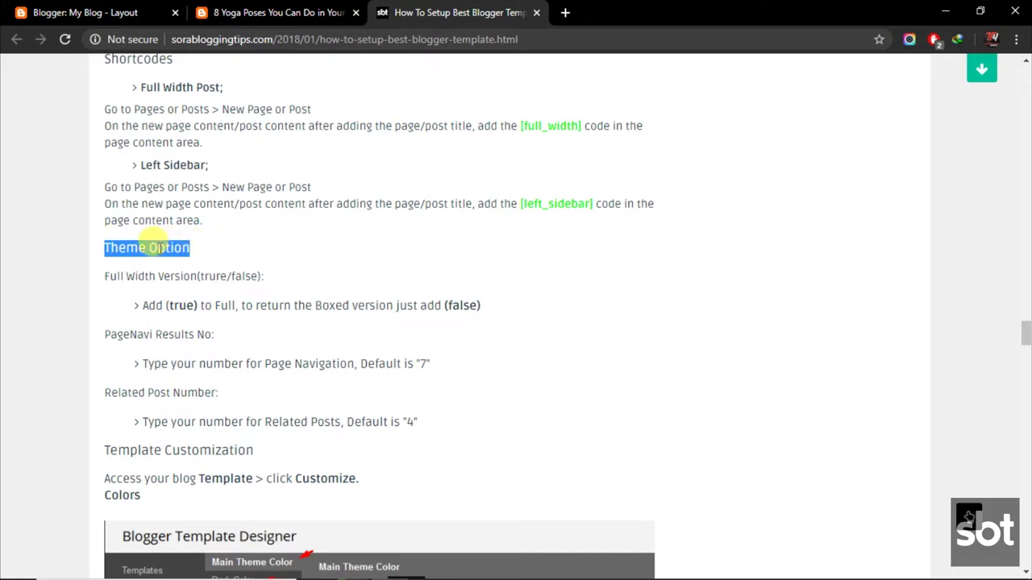
pyautogui.click(146, 256)
pyautogui.moveTo(106, 276); pyautogui.dragTo(418, 427)
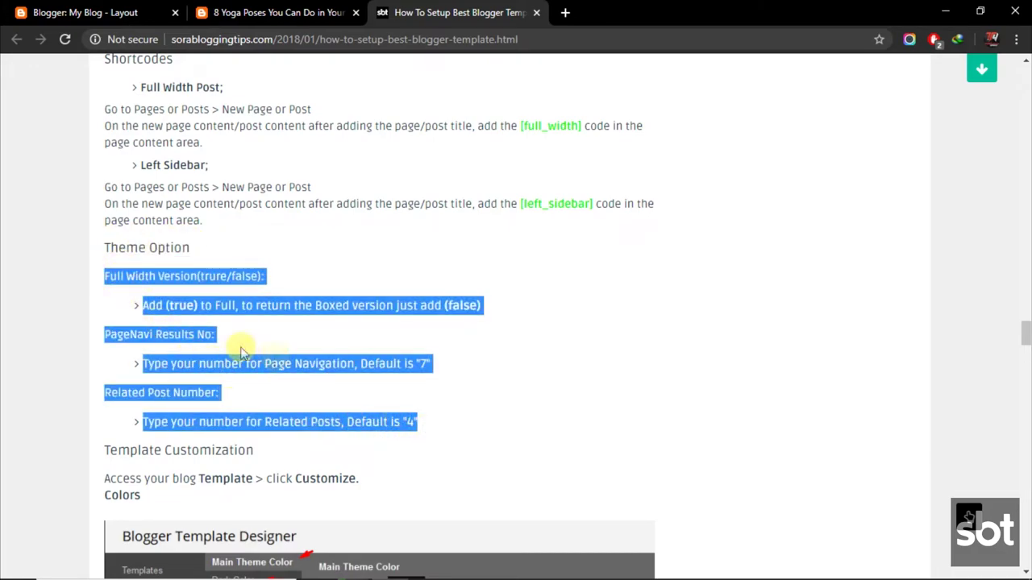
pyautogui.click(197, 319)
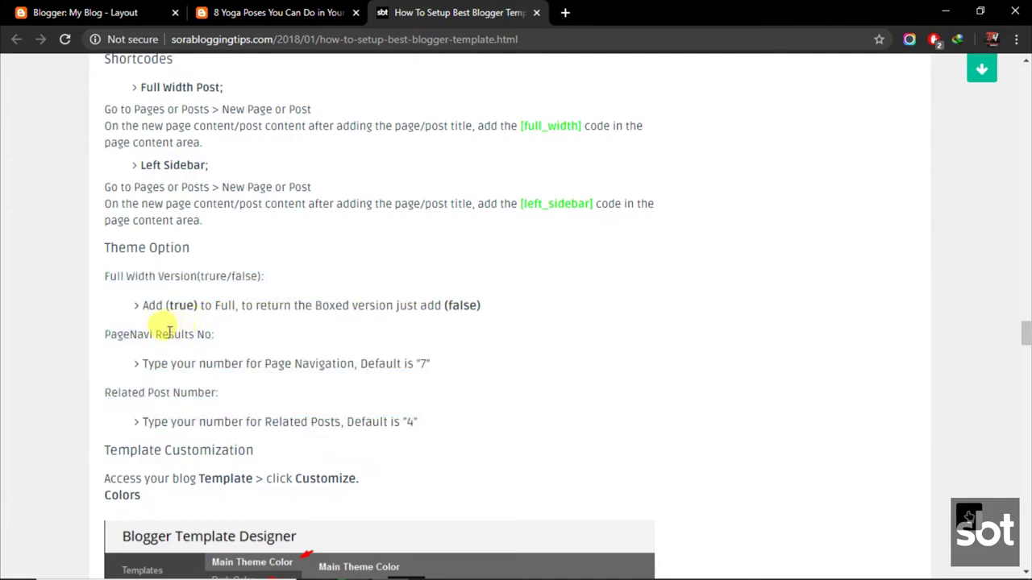
# - Review the Full-Width Version gadget under Theme Options in the blog layout and close it without saving
pyautogui.click(93, 10)
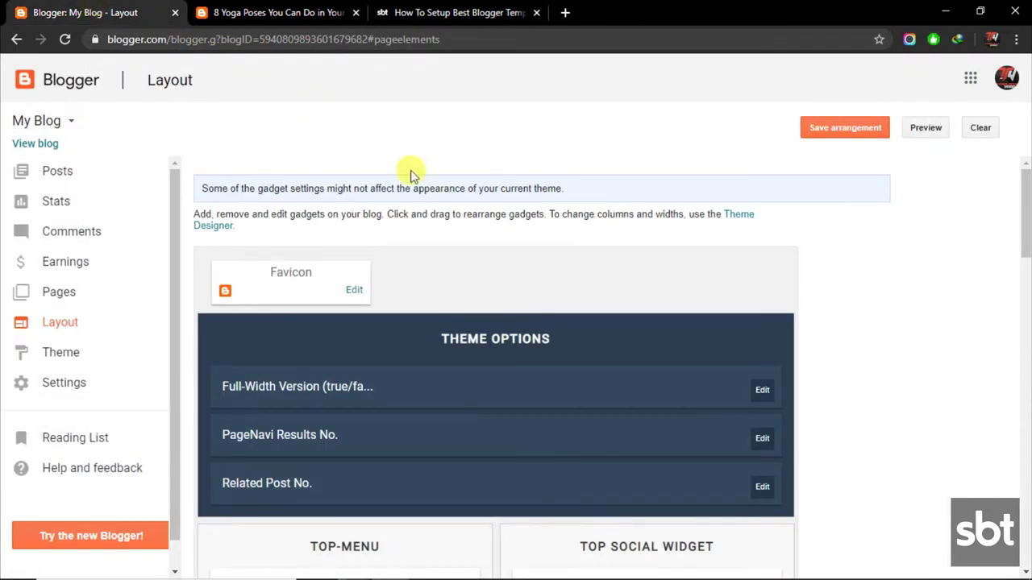
pyautogui.scroll(-1, 440, 290)
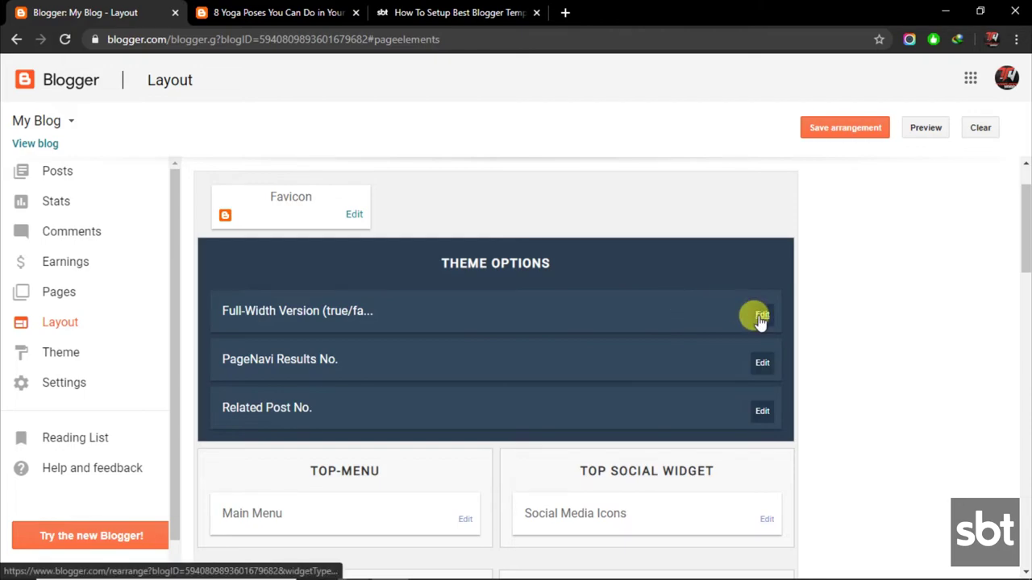
pyautogui.click(761, 316)
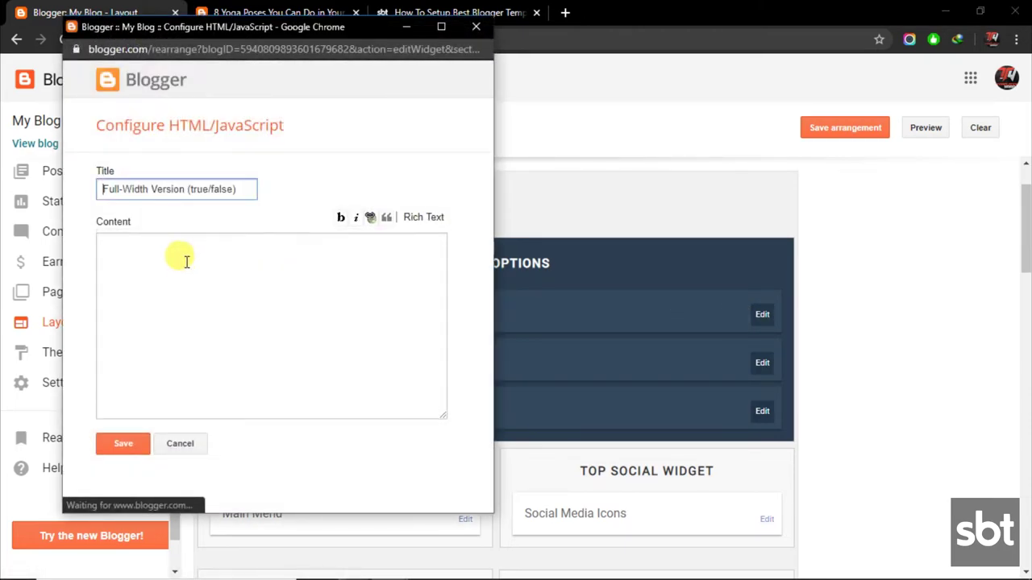
pyautogui.click(185, 259)
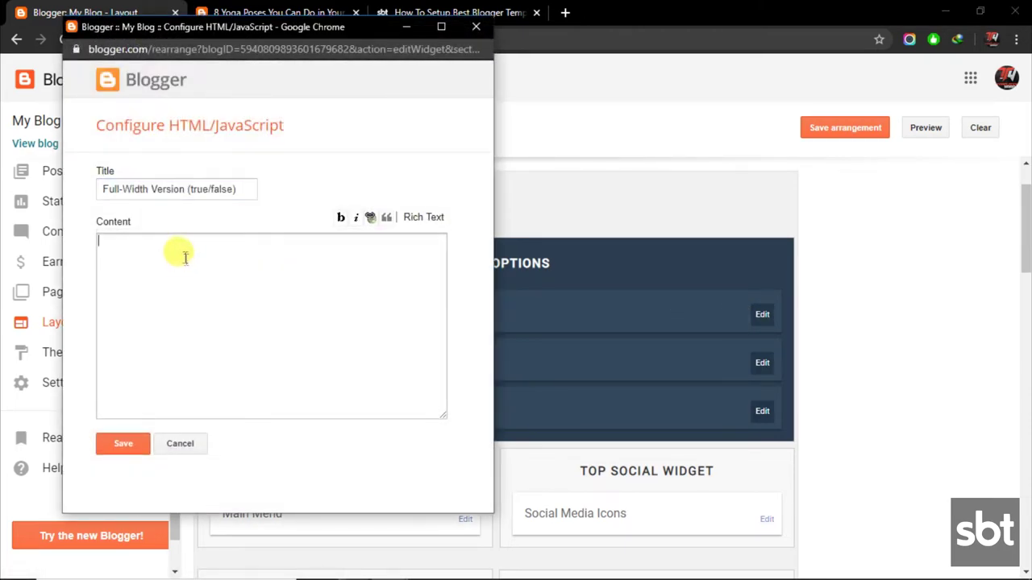
pyautogui.moveTo(192, 188); pyautogui.dragTo(231, 187)
pyautogui.click(211, 189)
pyautogui.click(179, 446)
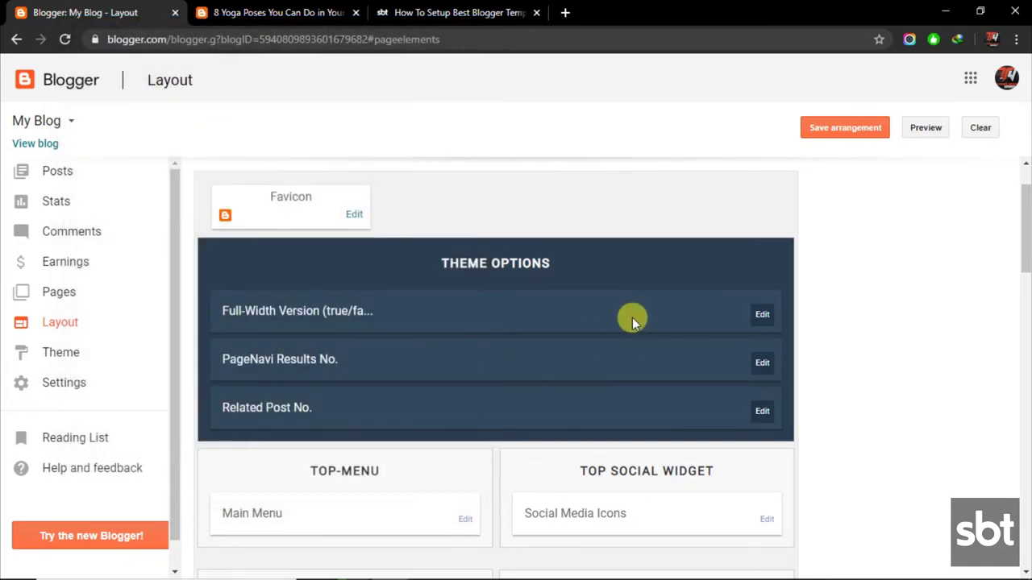
# - Review the PageNavi Results No. and Related Post No. gadgets under Theme Options without saving changes
pyautogui.click(760, 362)
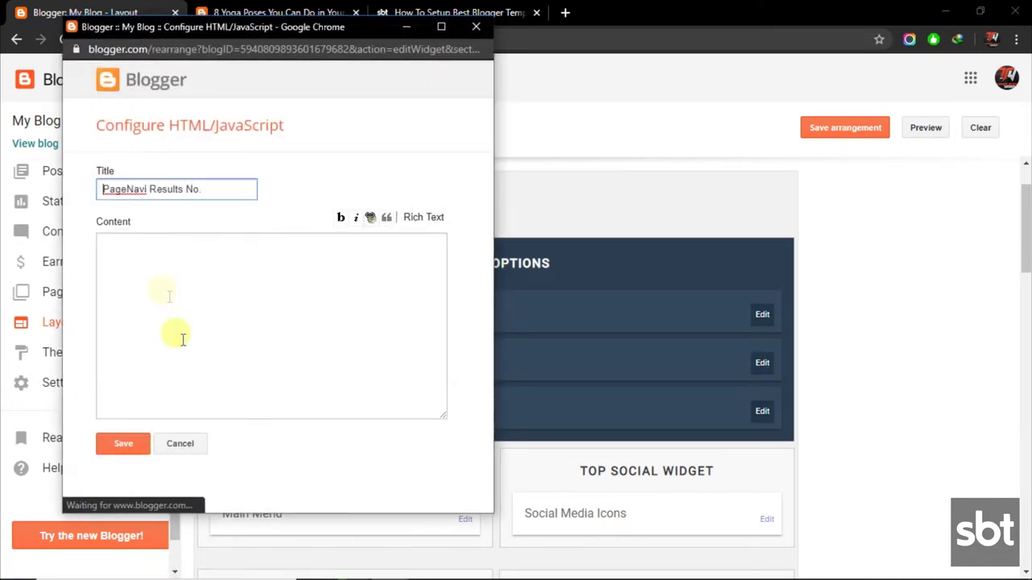
pyautogui.click(197, 444)
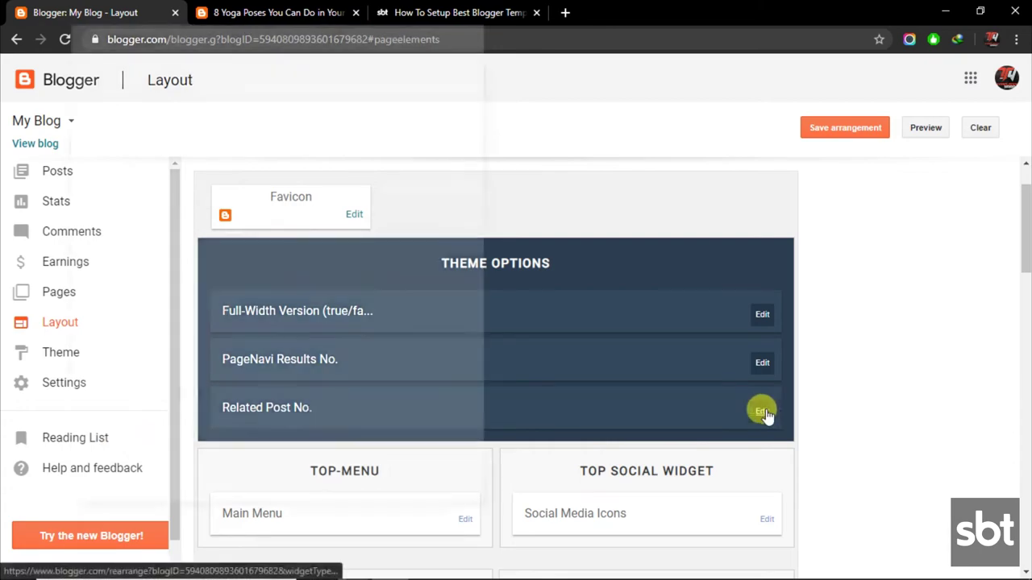
pyautogui.click(762, 411)
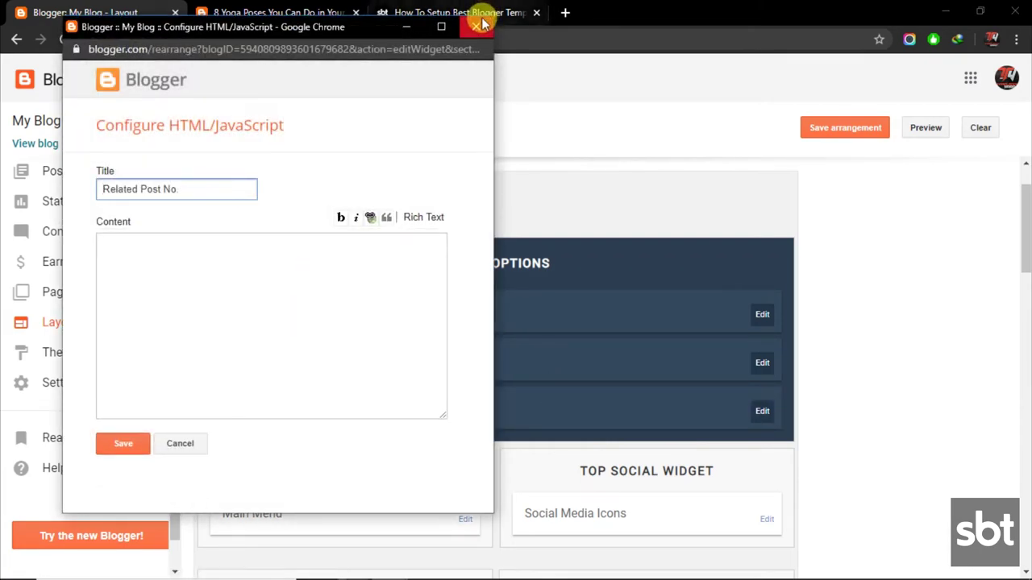
pyautogui.click(478, 27)
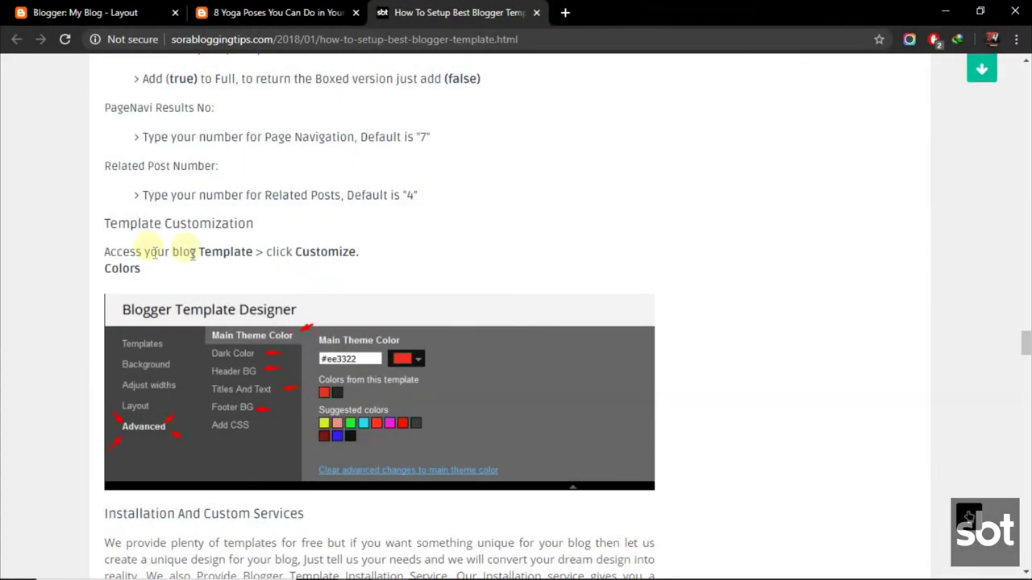
# - Read the Template Customization instructions, open the Theme Designer for the blog, and look at its layout and width settings
pyautogui.moveTo(107, 223); pyautogui.dragTo(160, 273)
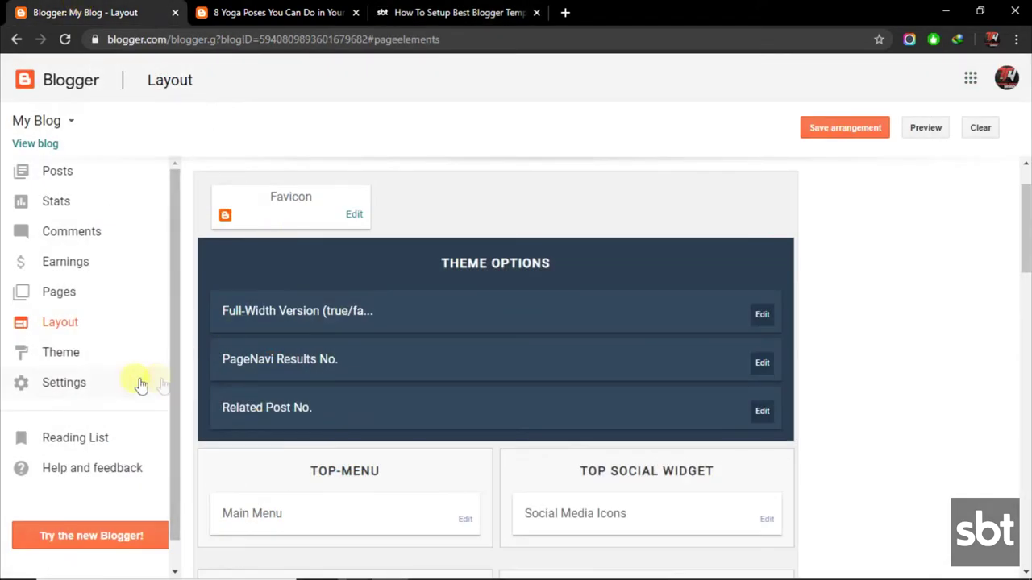
pyautogui.click(85, 356)
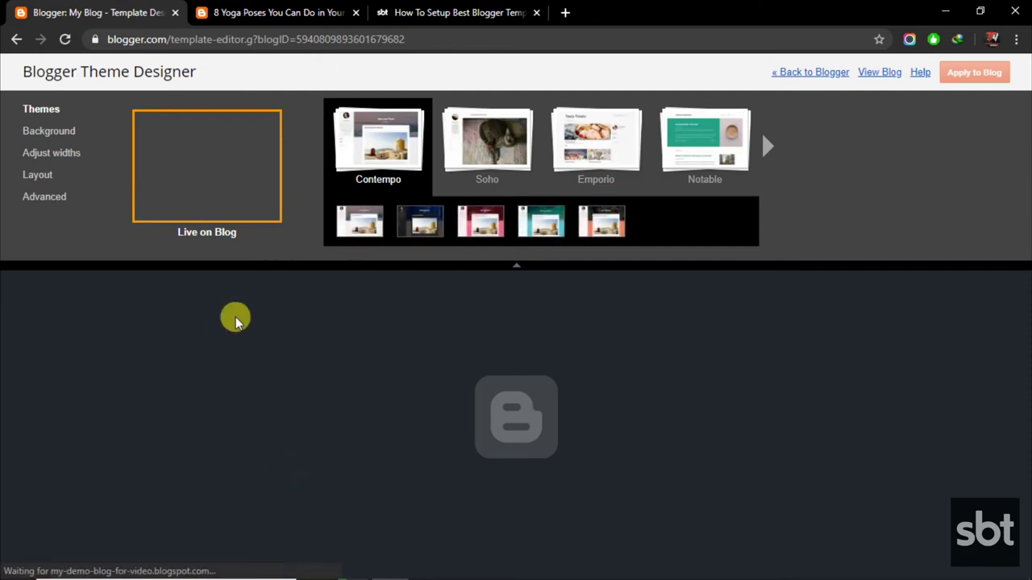
pyautogui.click(37, 173)
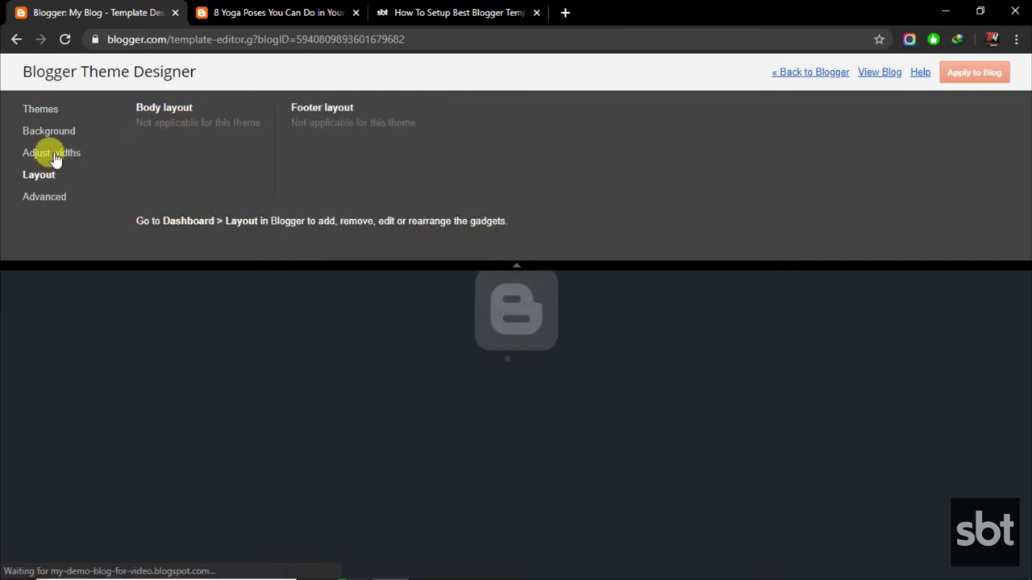
pyautogui.click(55, 155)
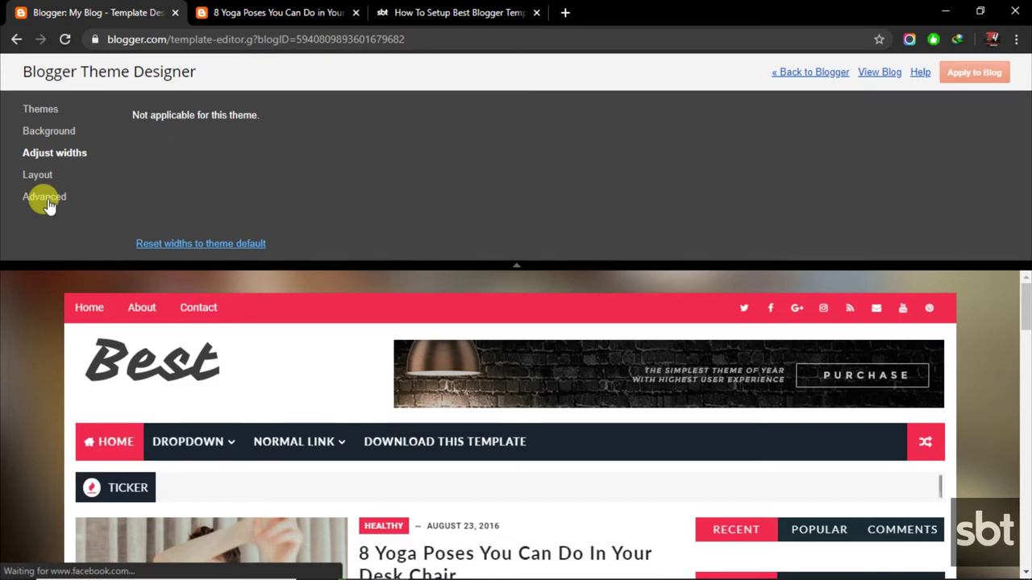
# - Set the theme's Primary Color to #274ef1 and Primary Dark Color to #0c1116, and apply the theme to the blog
pyautogui.click(46, 197)
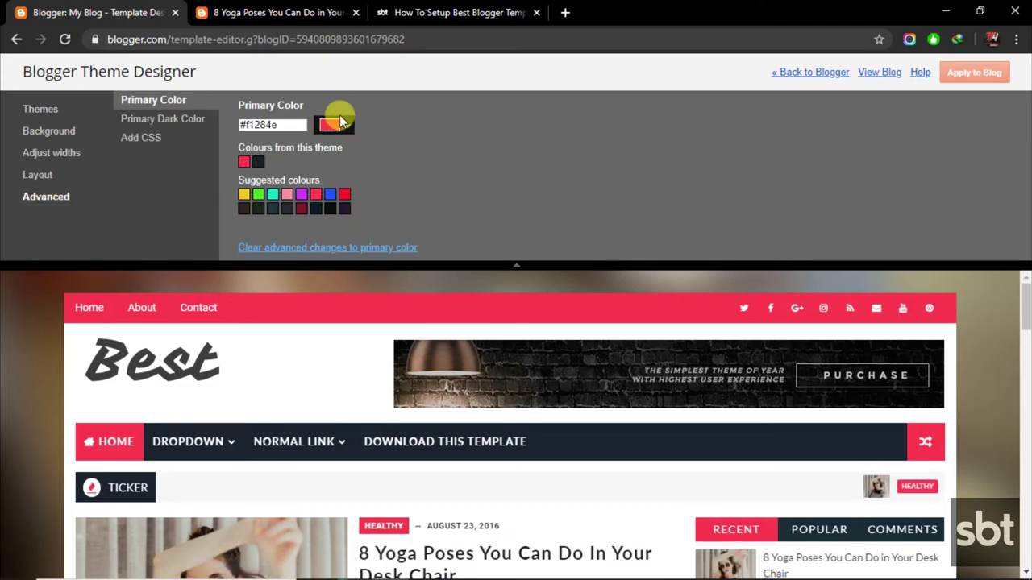
pyautogui.click(334, 198)
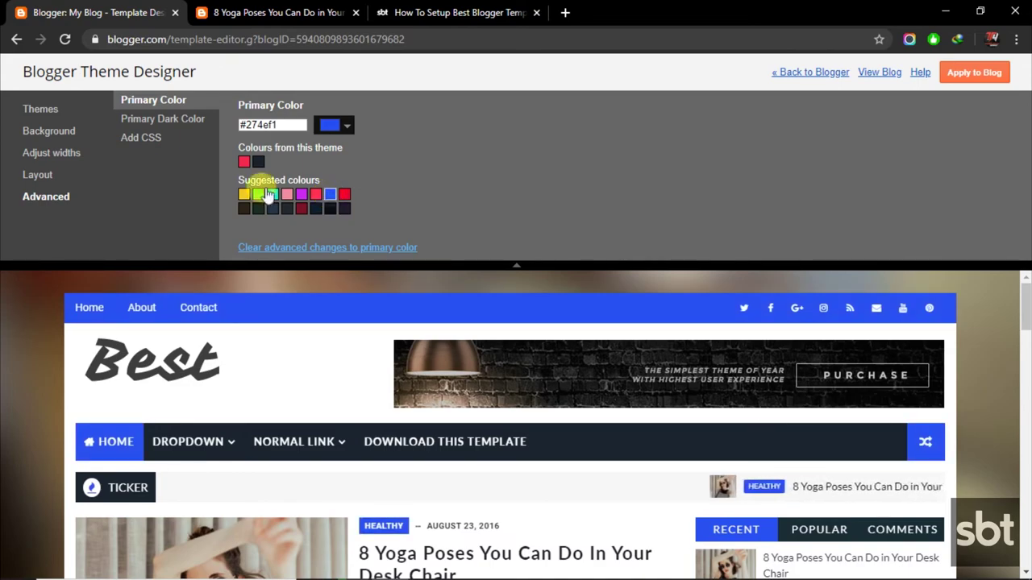
pyautogui.click(161, 120)
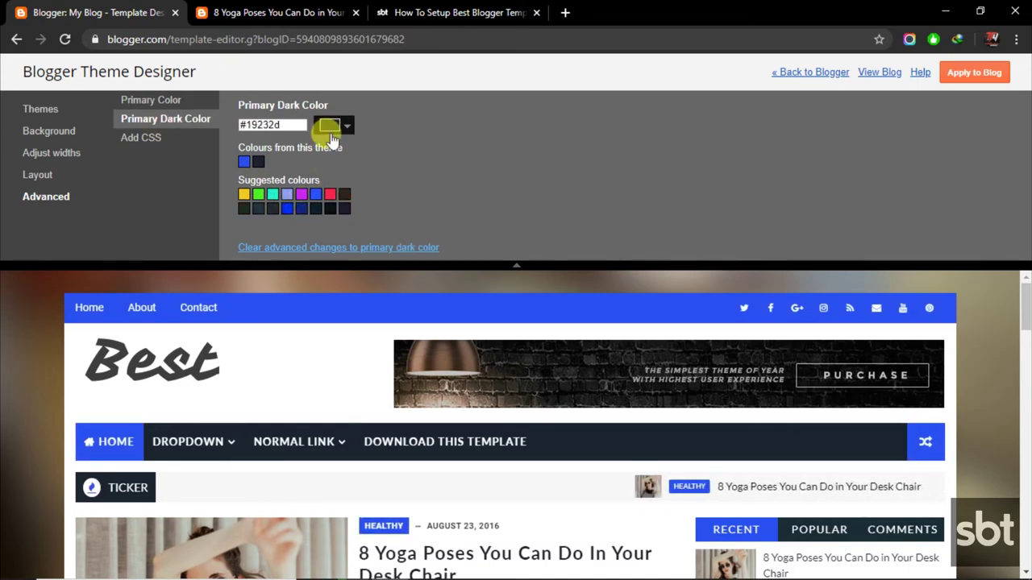
pyautogui.click(330, 209)
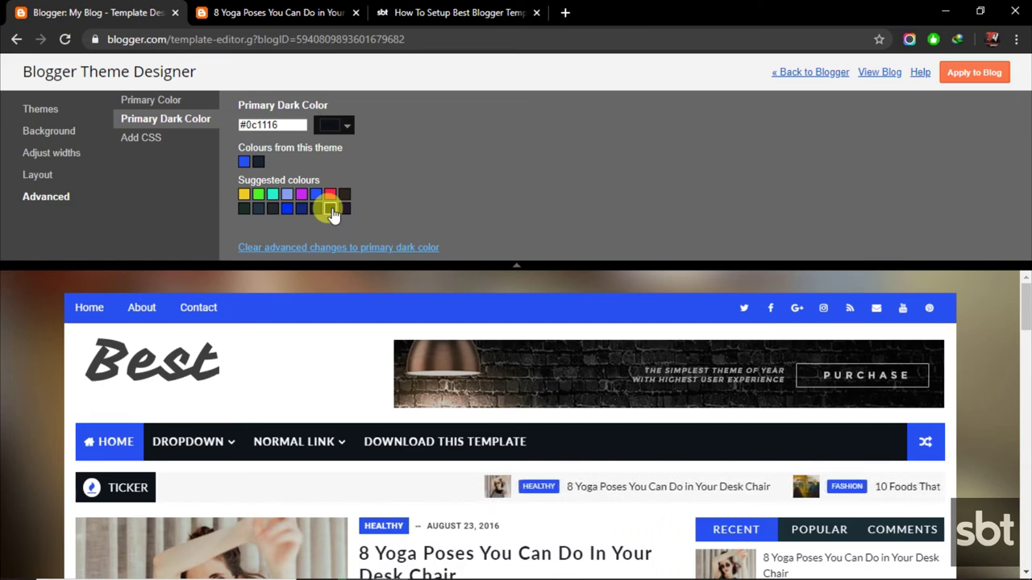
pyautogui.click(982, 74)
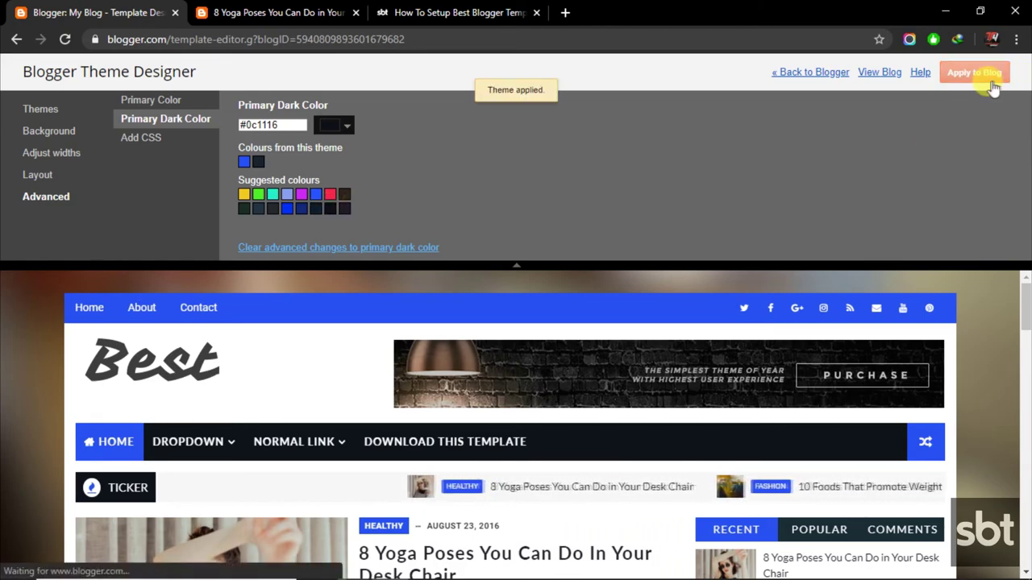
# - Reload the live blog and check the new theme colours on the homepage from header to footer
pyautogui.click(278, 12)
pyautogui.press('F5')
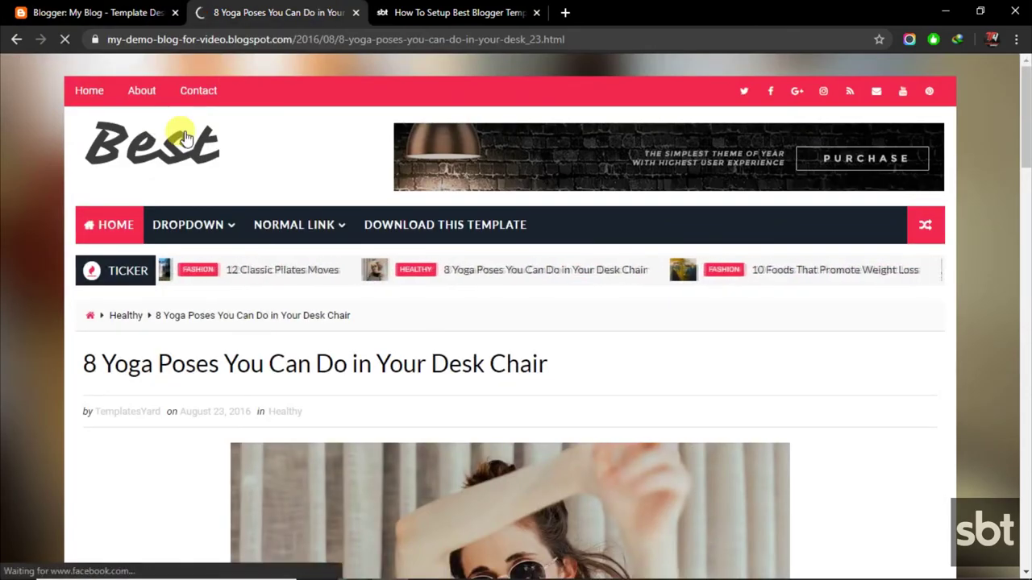
pyautogui.click(194, 142)
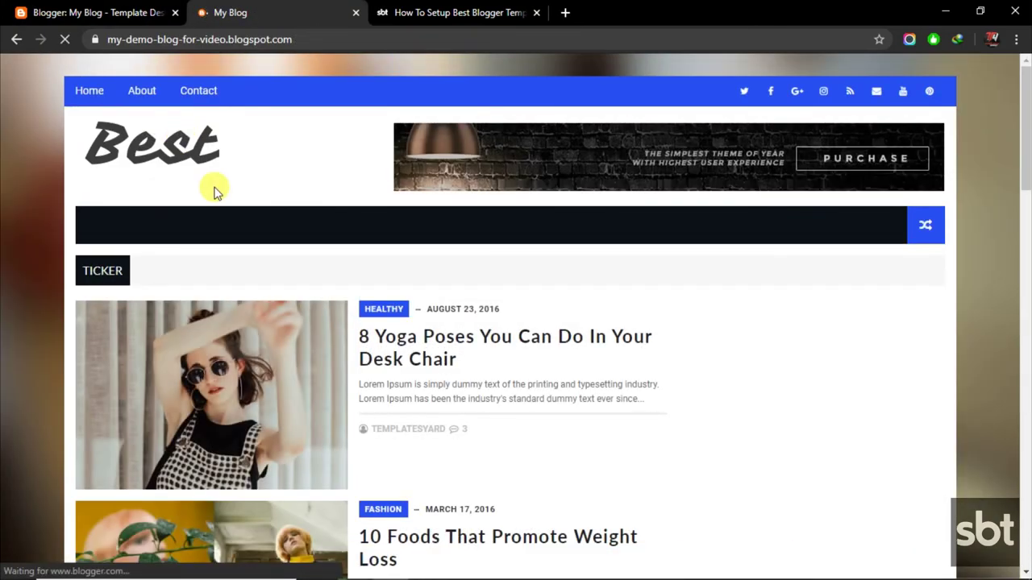
pyautogui.scroll(-15, 265, 230)
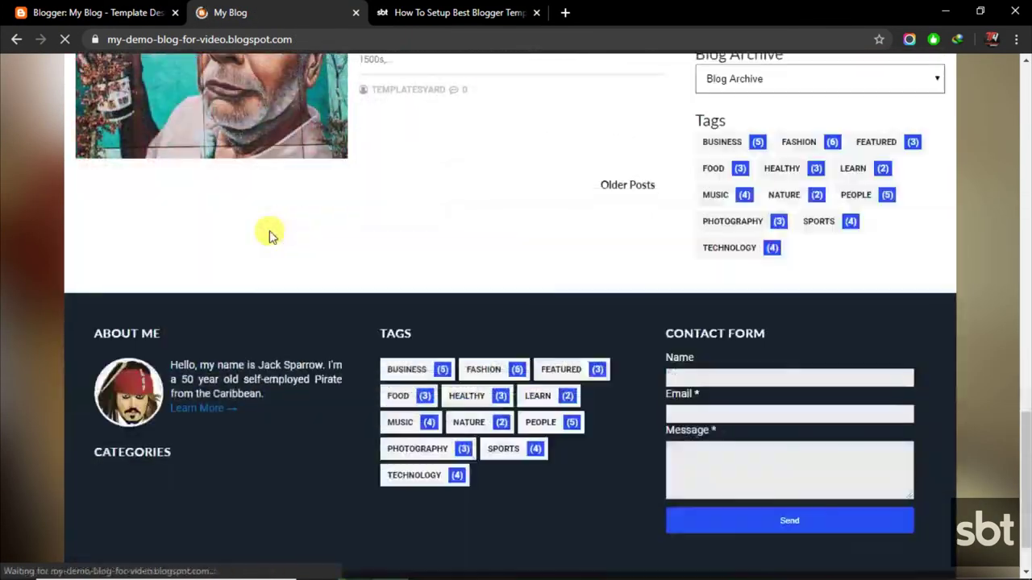
pyautogui.scroll(15, 269, 232)
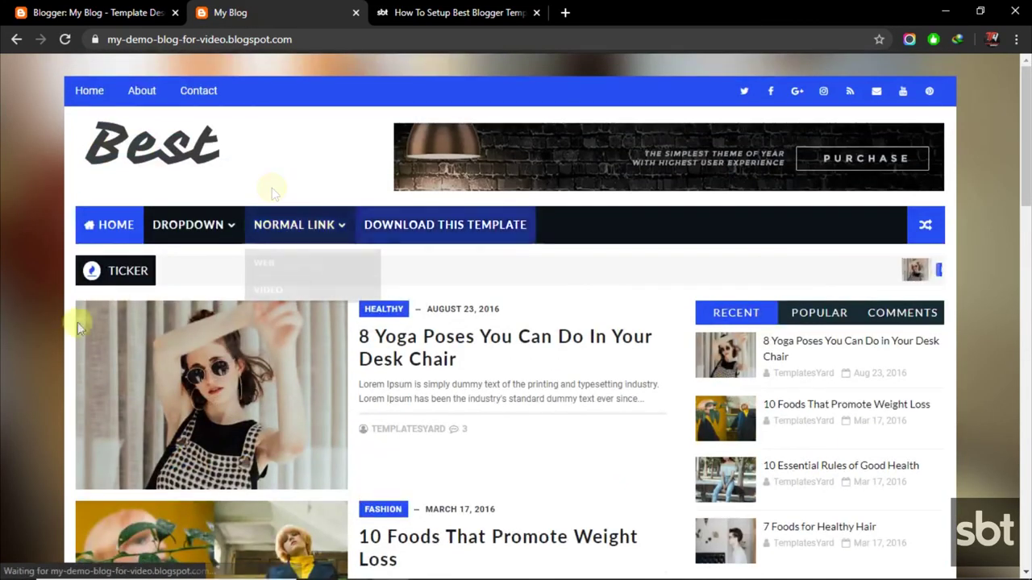